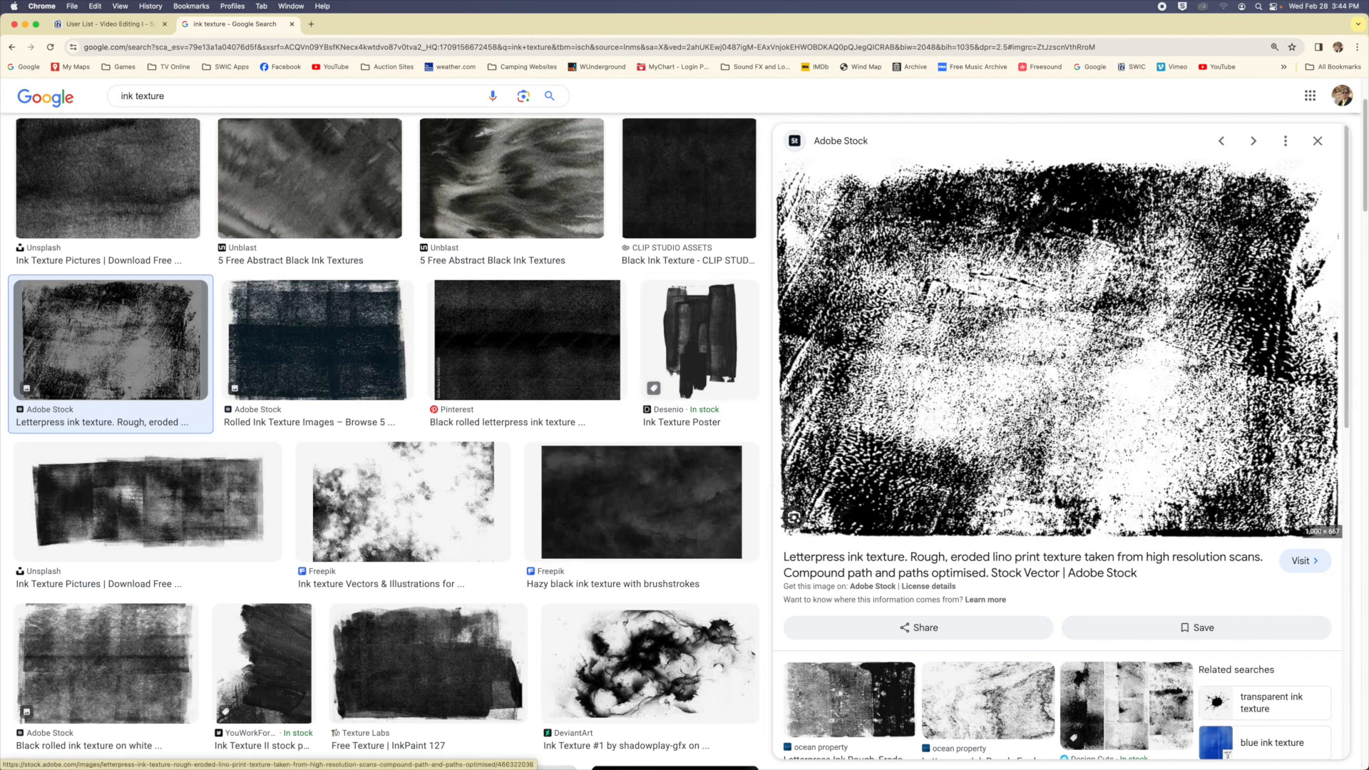
Capture a screenshot of the enlarged black-and-white letterpress ink texture and close its preview.
key(super+shift+4)
drag(820, 166, 1330, 514)
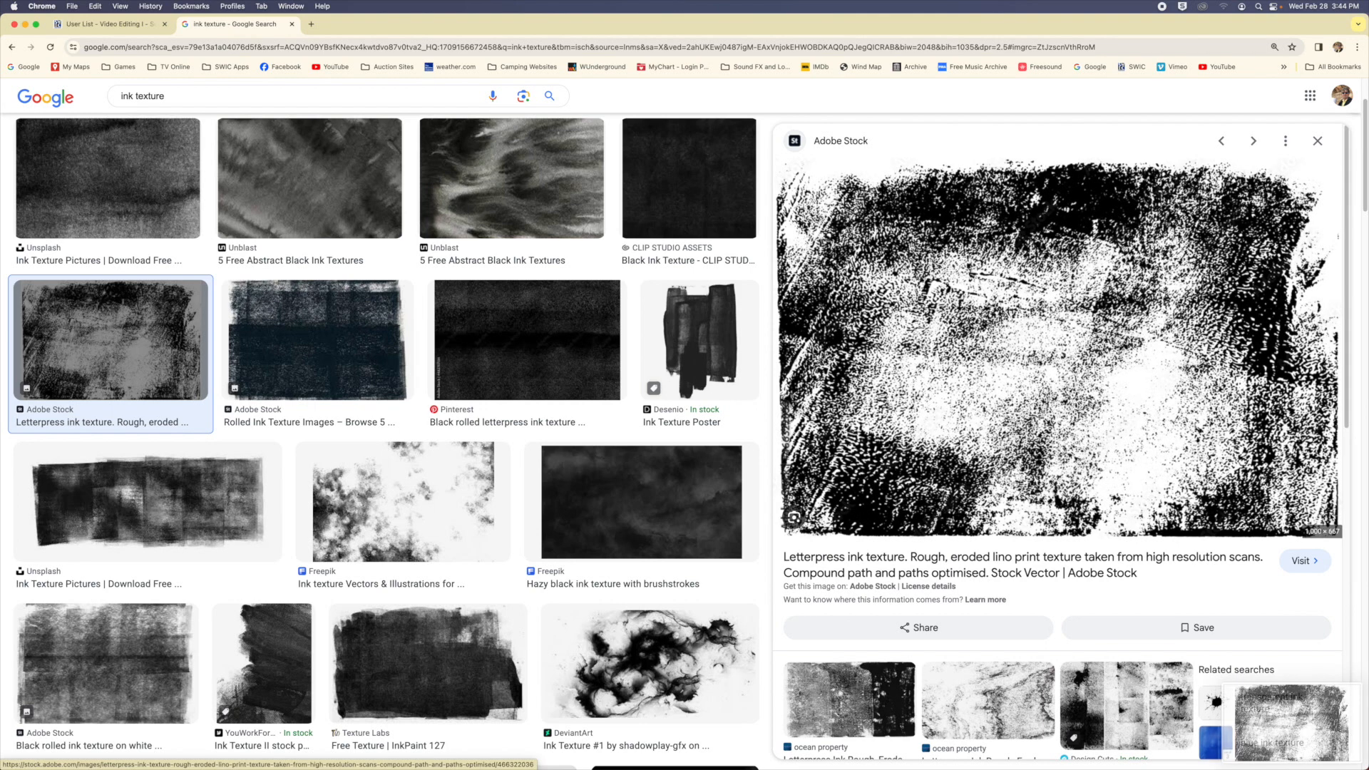
click(1318, 141)
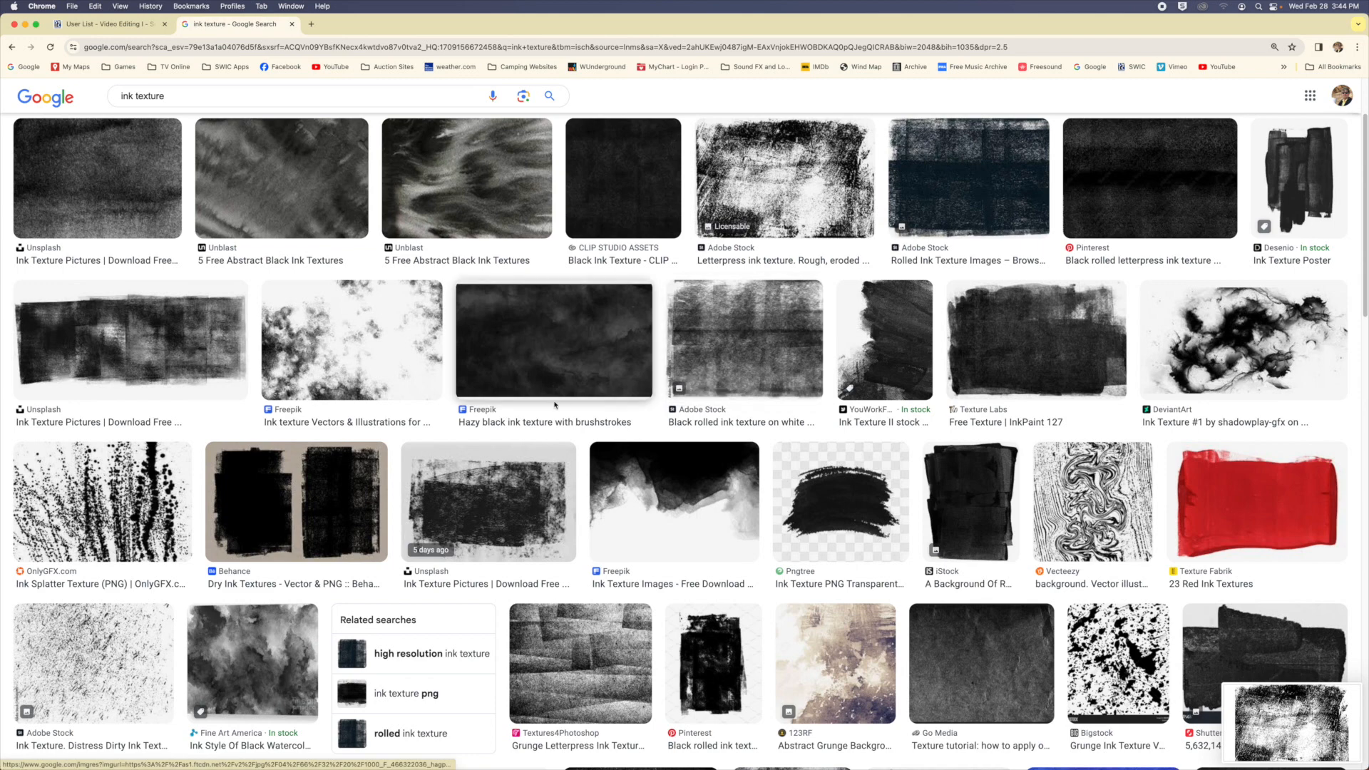
Capture a screenshot of the Ink 074 texture from the image results and open a related rough ink texture.
scroll(555, 405, down, 3)
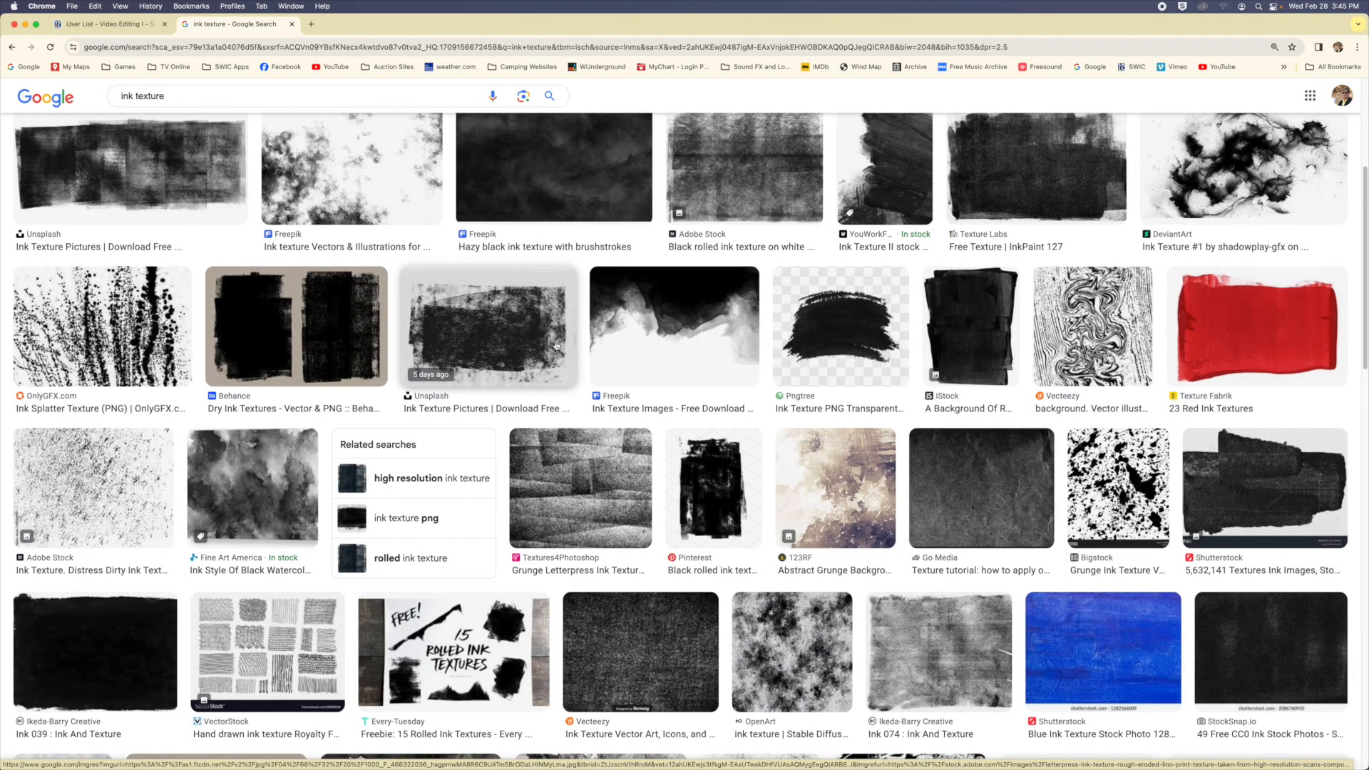
scroll(556, 346, down, 2)
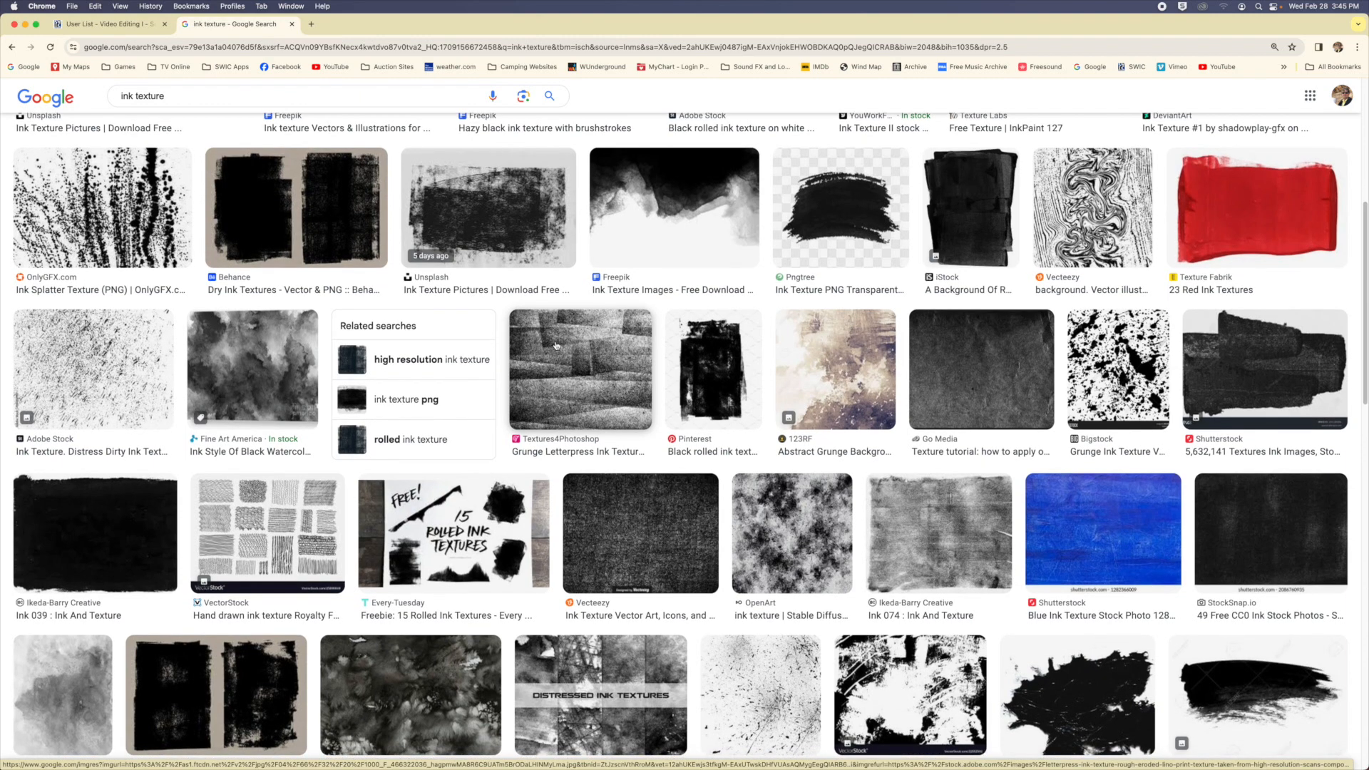
scroll(555, 346, down, 2)
click(984, 456)
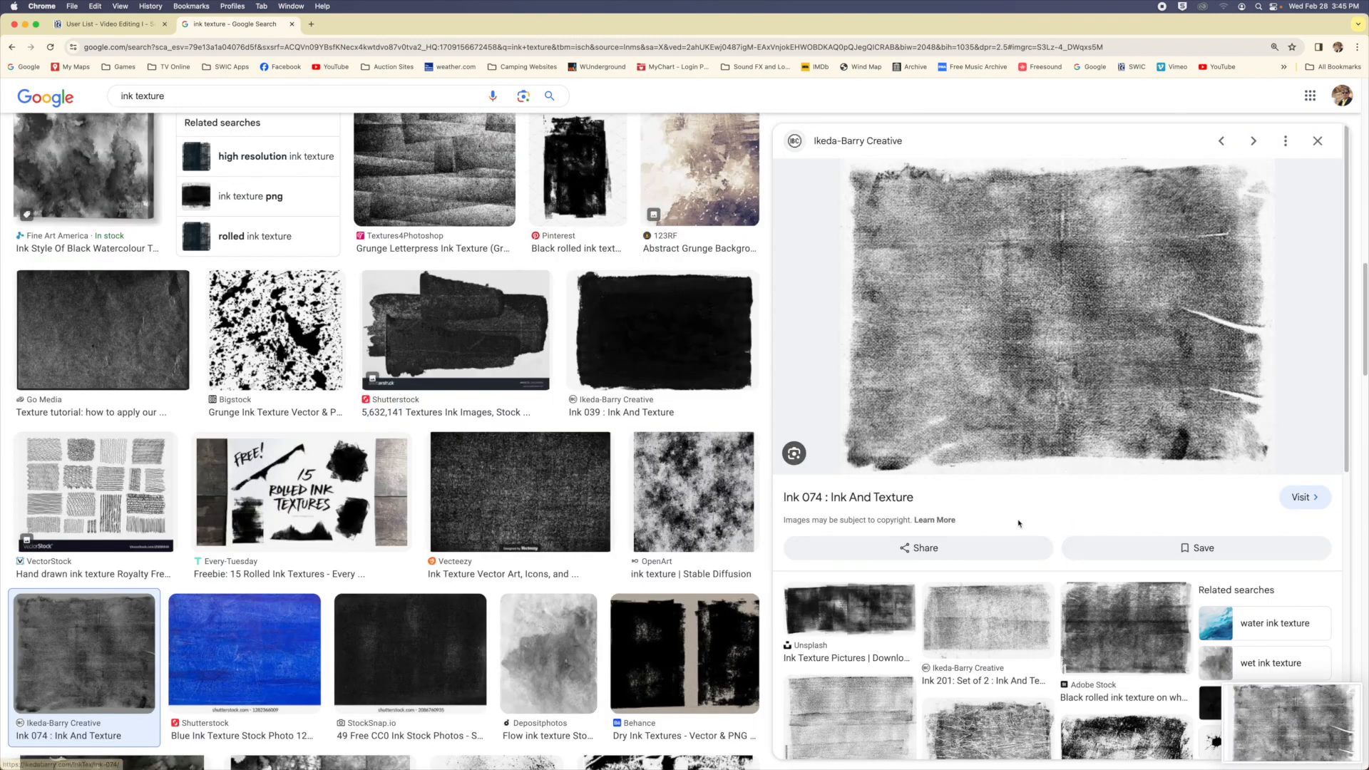
scroll(1018, 524, down, 3)
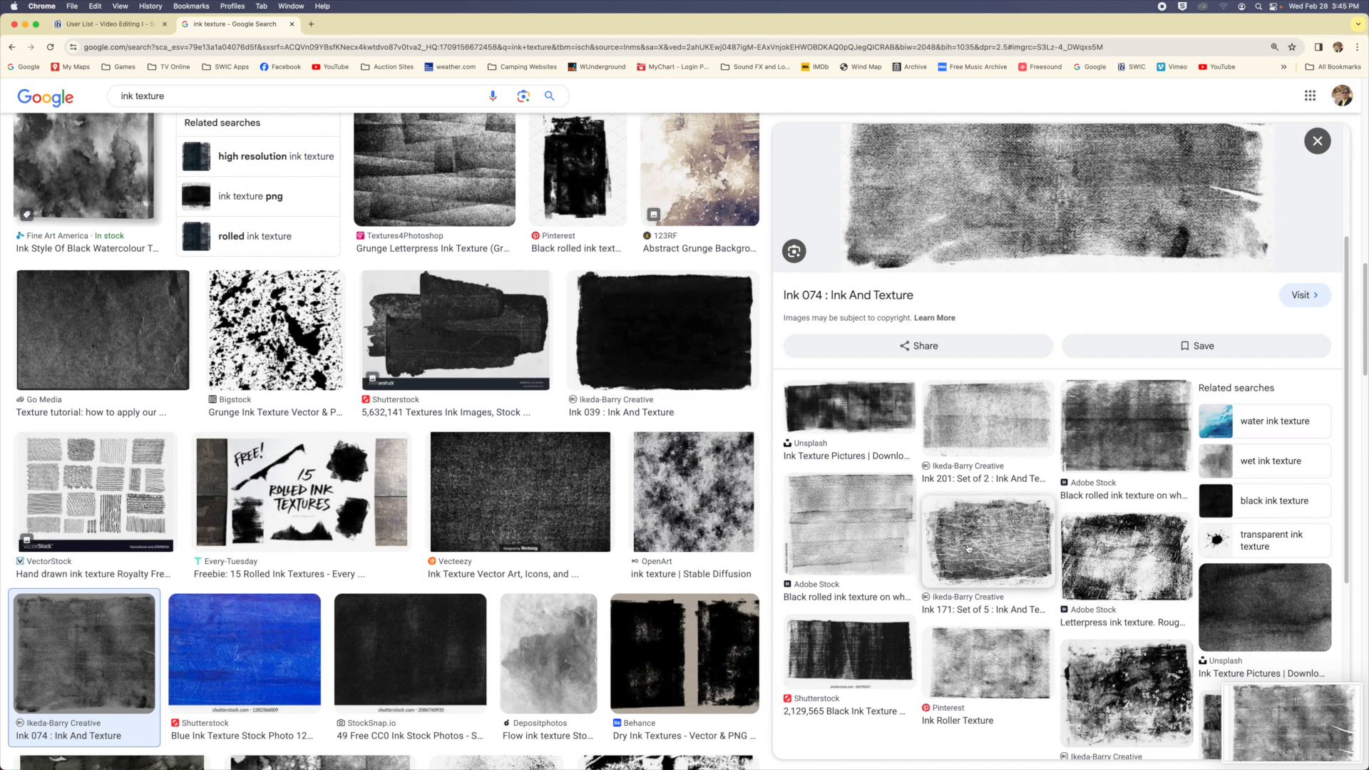
click(1121, 678)
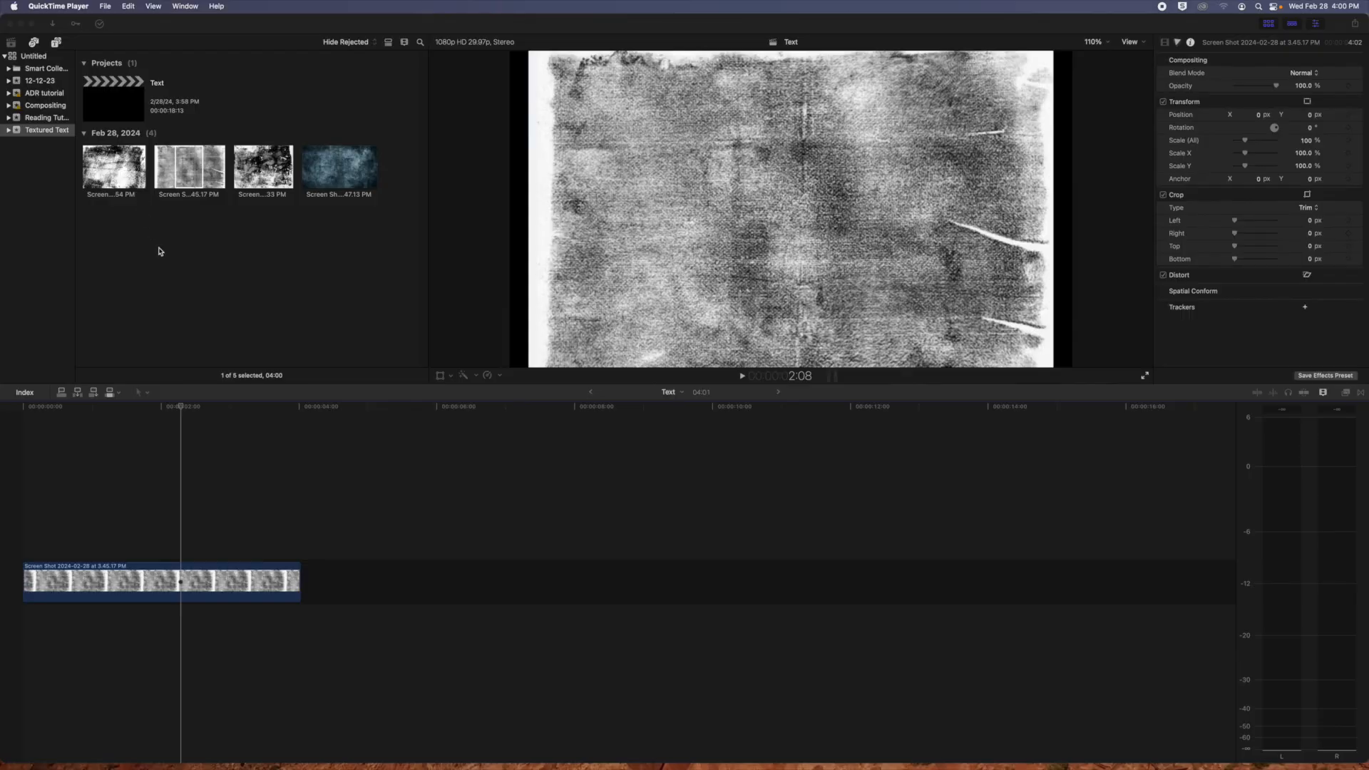
Switch to Final Cut Pro and add a basic title to the timeline at 4:21, just past the texture clip.
click(160, 251)
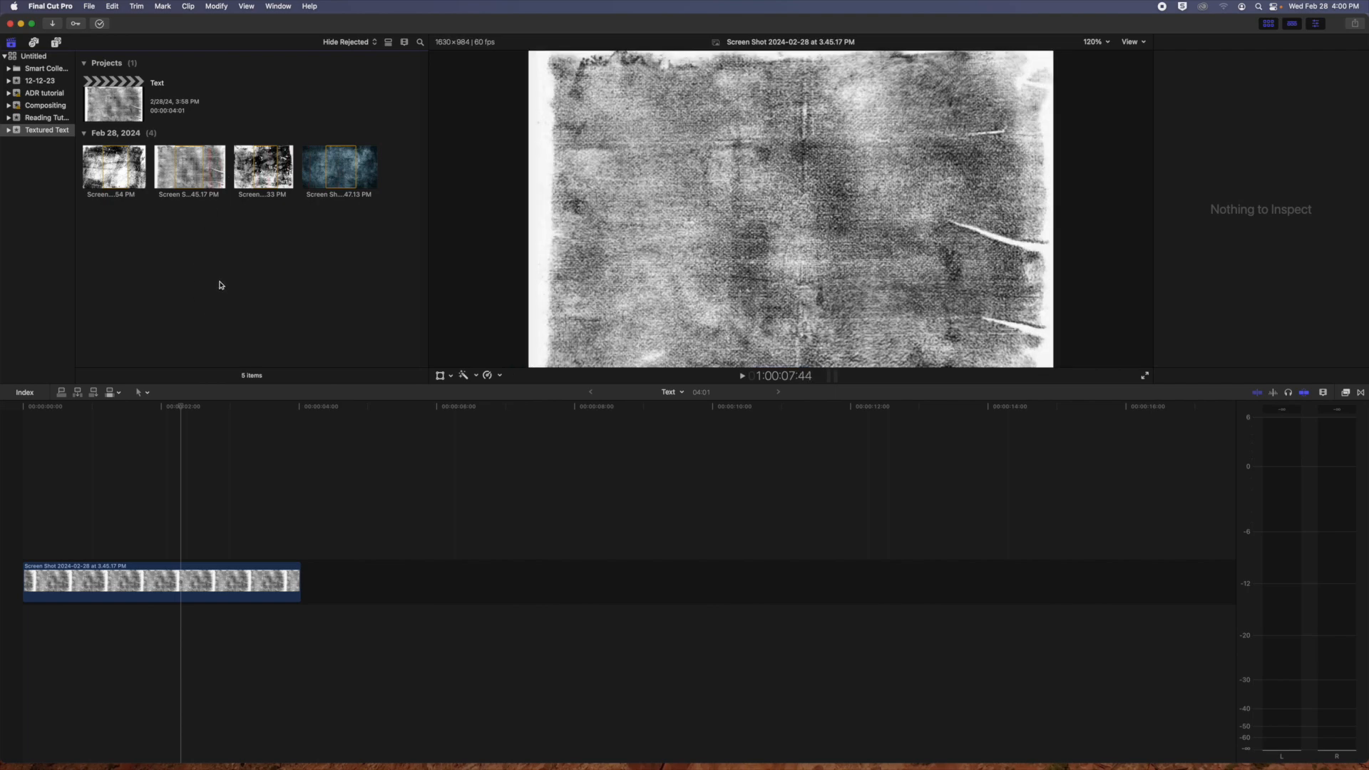
key(super+4)
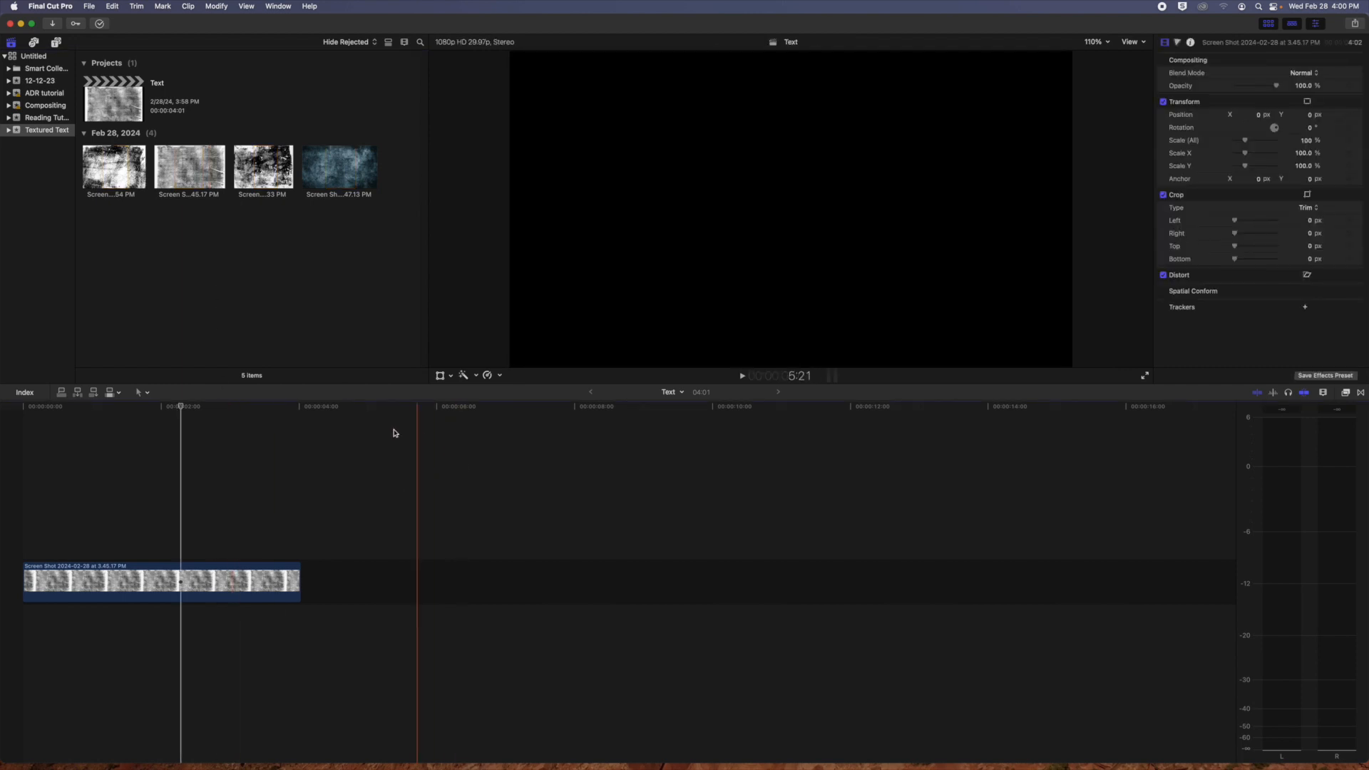
click(348, 435)
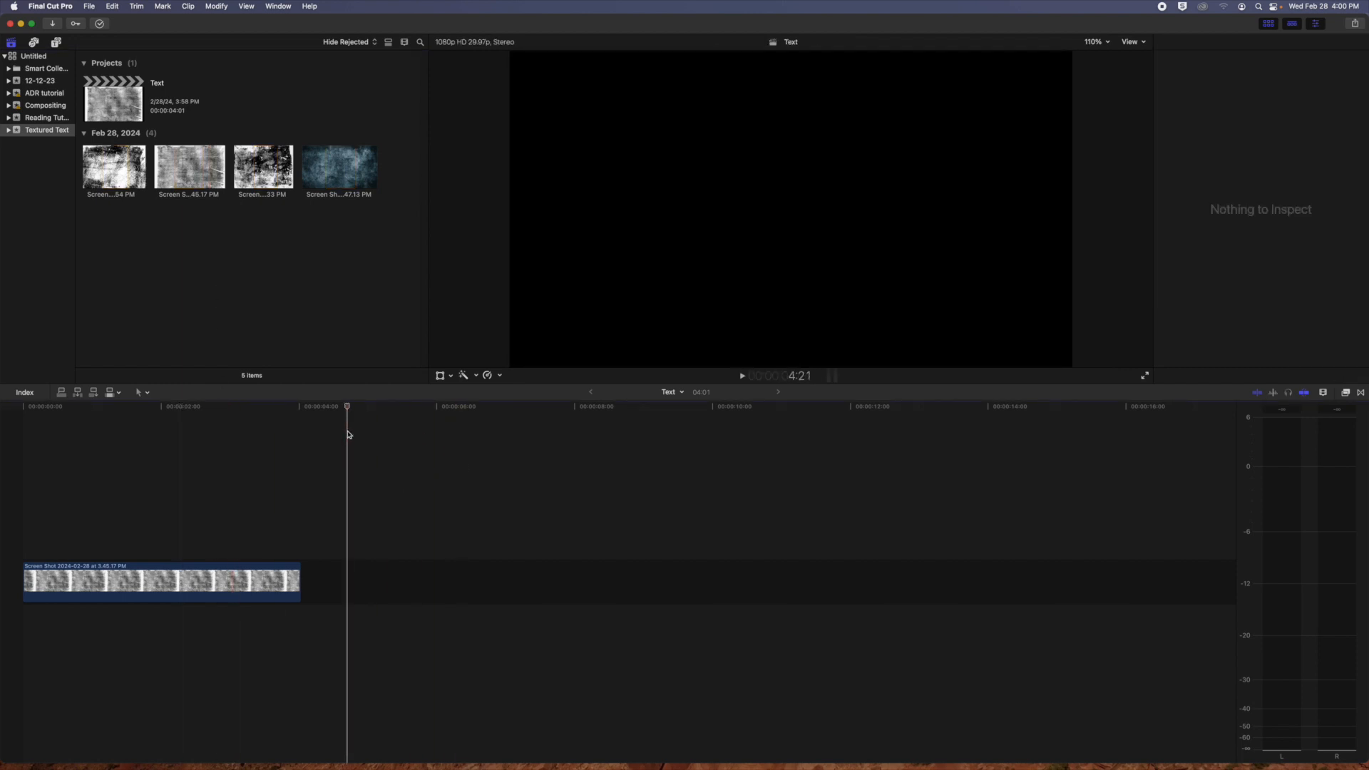
key(ctrl+t)
click(450, 437)
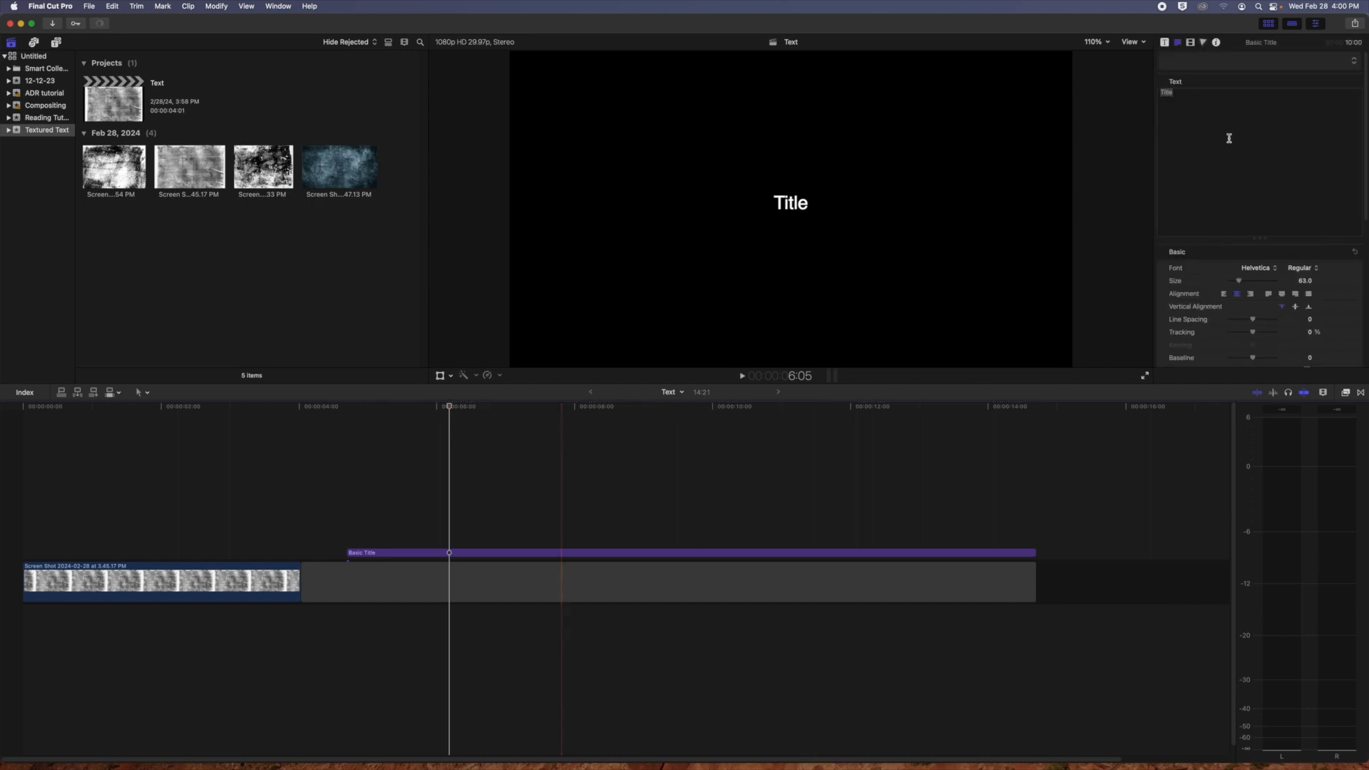
Replace the title's placeholder text with THE on one line and SMUDGE on the next.
drag(1182, 92, 1156, 91)
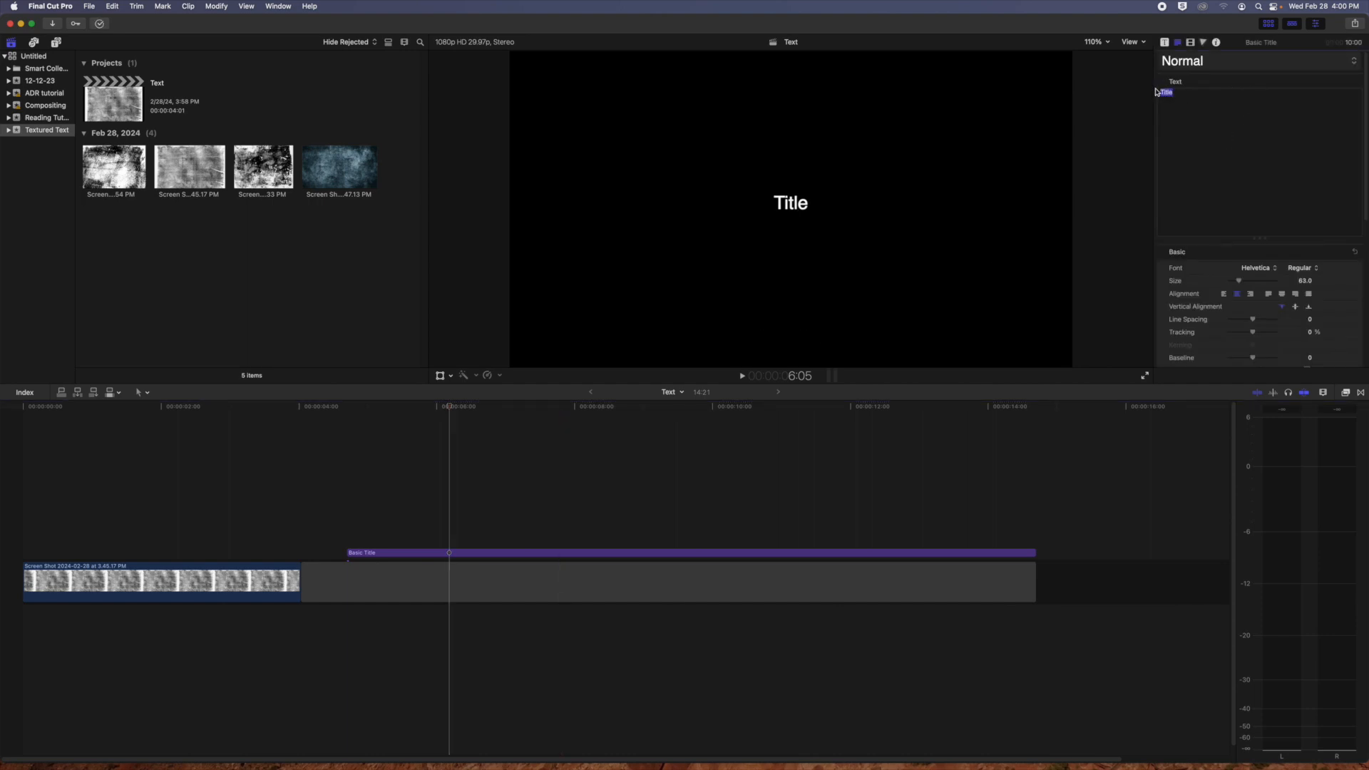
text(THE )
text(SMUD)
text(GE)
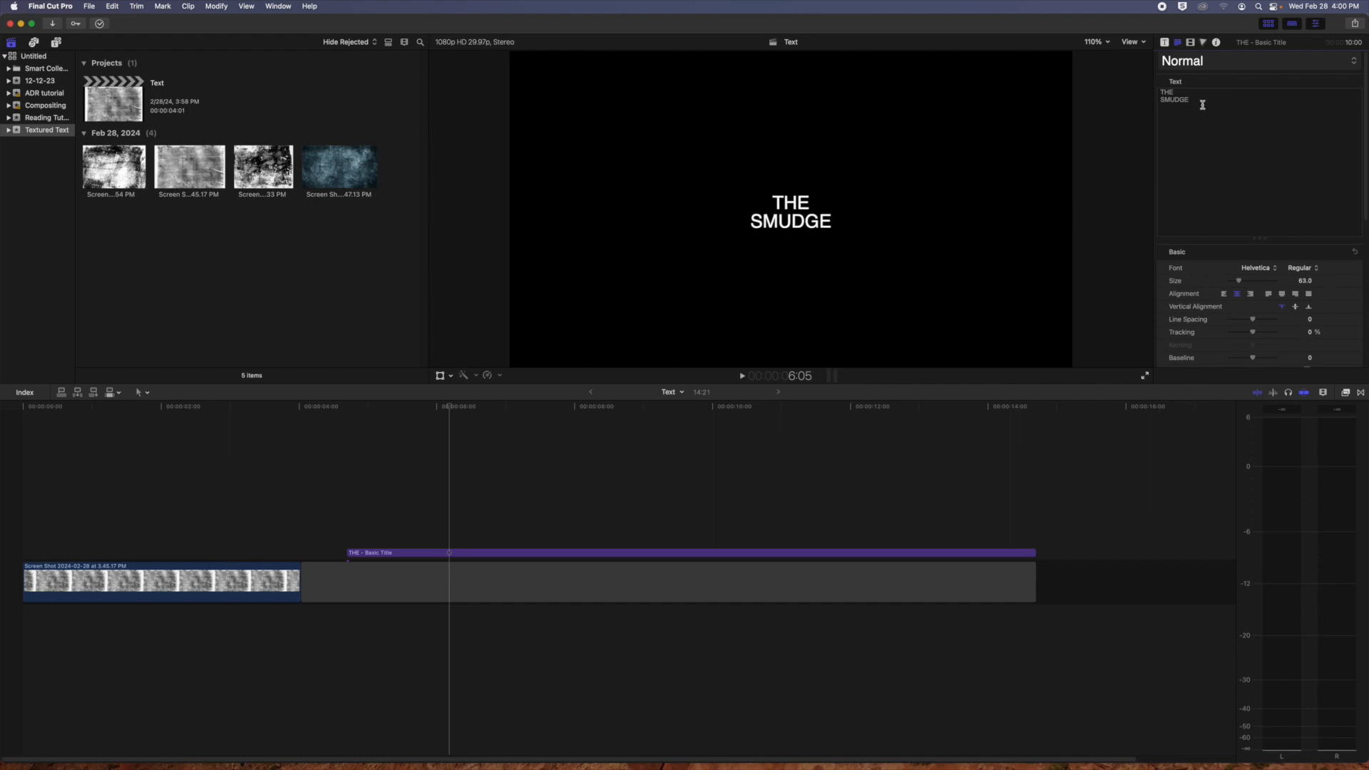
Set both lines of the title to the Arial Black font at size 257.
drag(1188, 102, 1151, 95)
drag(1239, 283, 1272, 282)
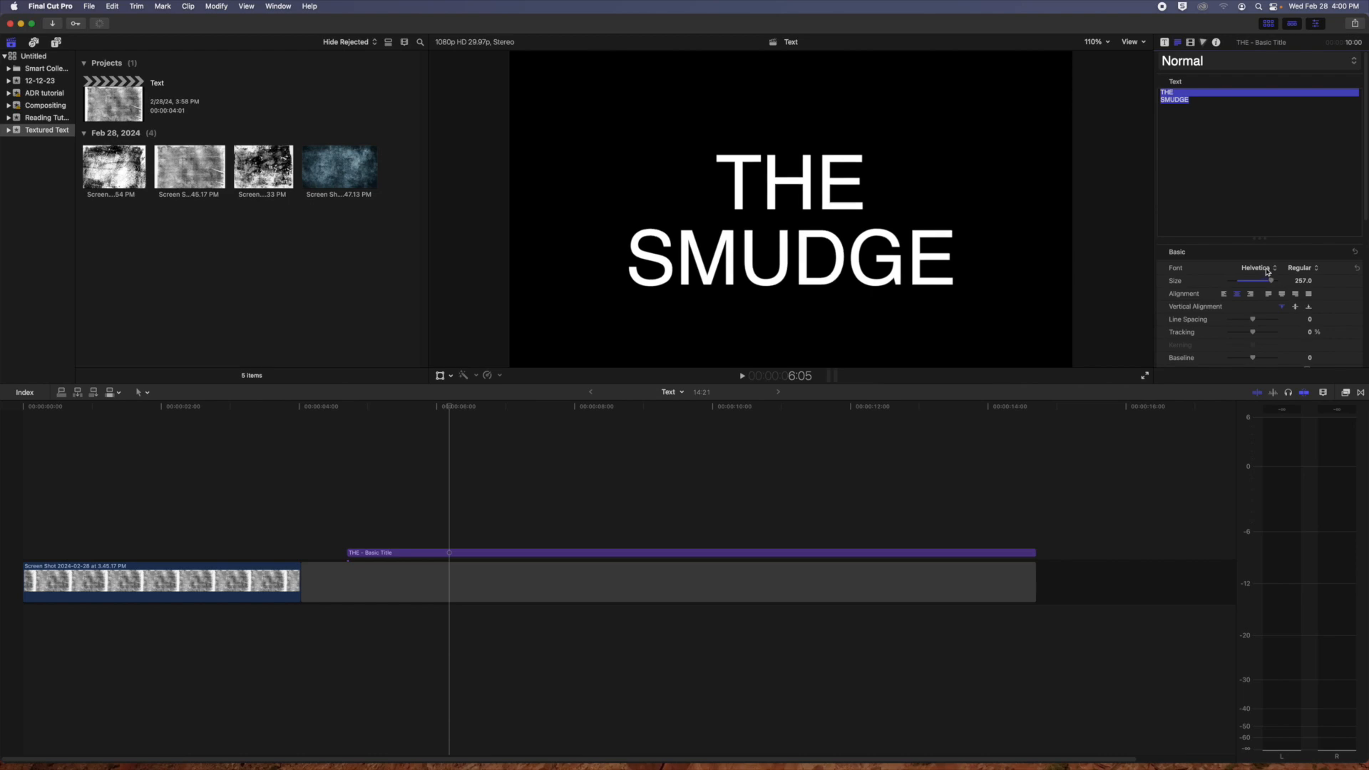
click(1267, 271)
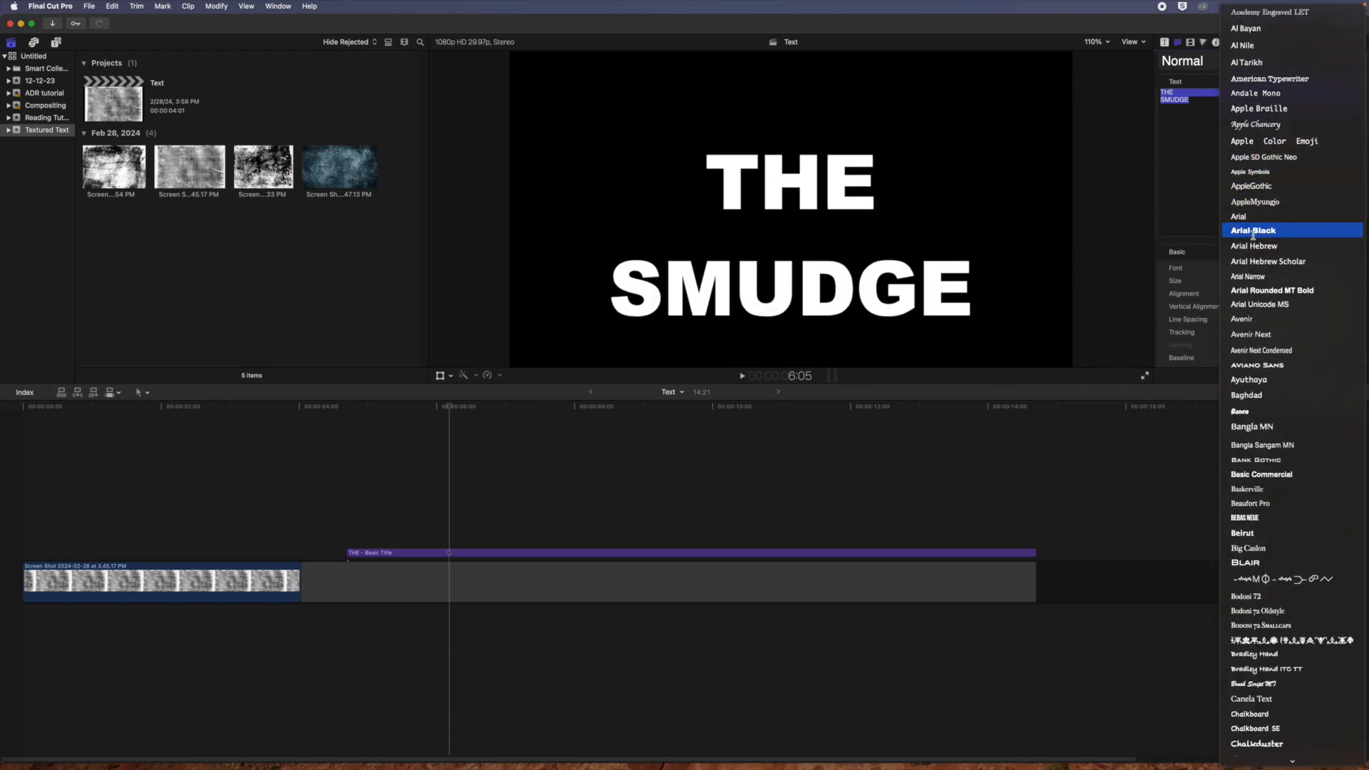
click(1252, 231)
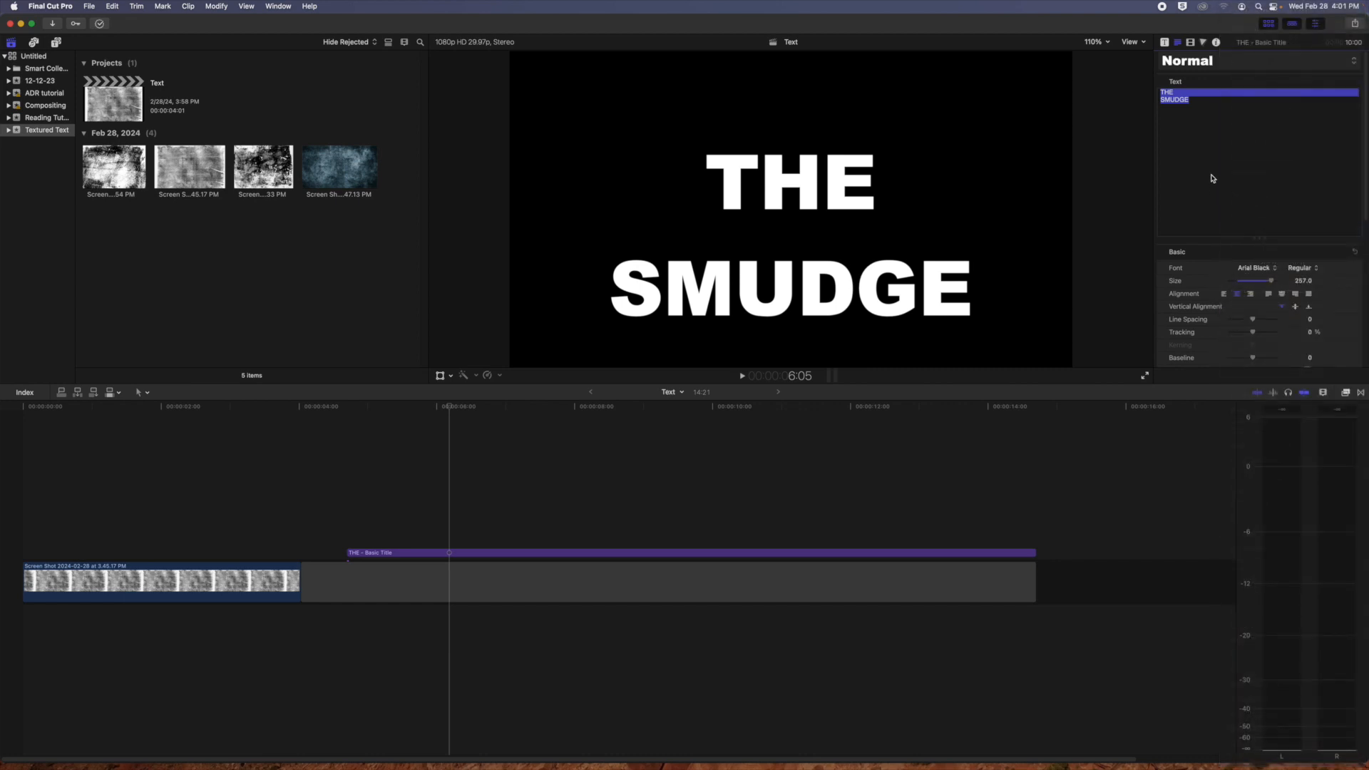
Reduce the word THE to size 120, left-align the title and set the line spacing to -100.
drag(1177, 93, 1152, 95)
mouse_move(1275, 285)
mouse_down()
mouse_move(1247, 287)
mouse_move(1237, 325)
mouse_move(1218, 329)
mouse_up()
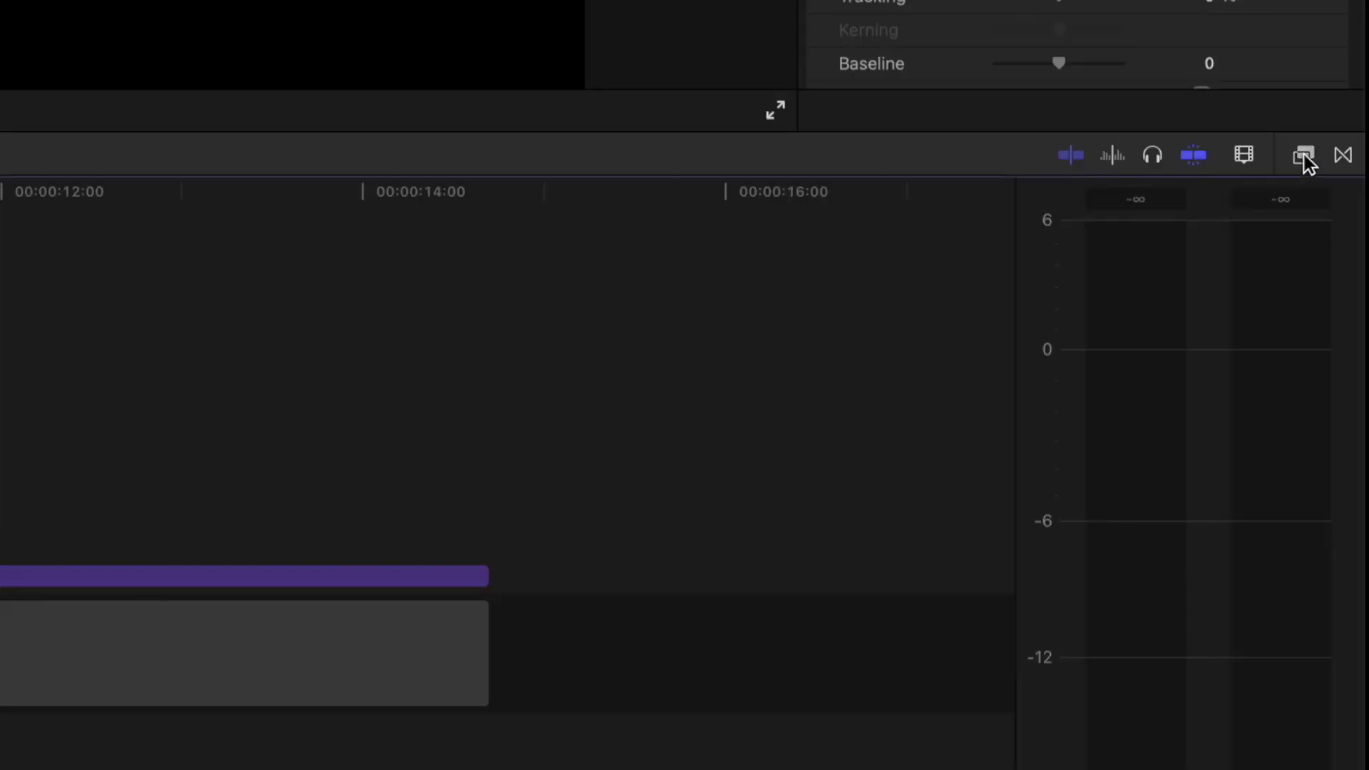
Apply the Image Mask effect to the texture clip in the timeline and select that clip.
click(1346, 392)
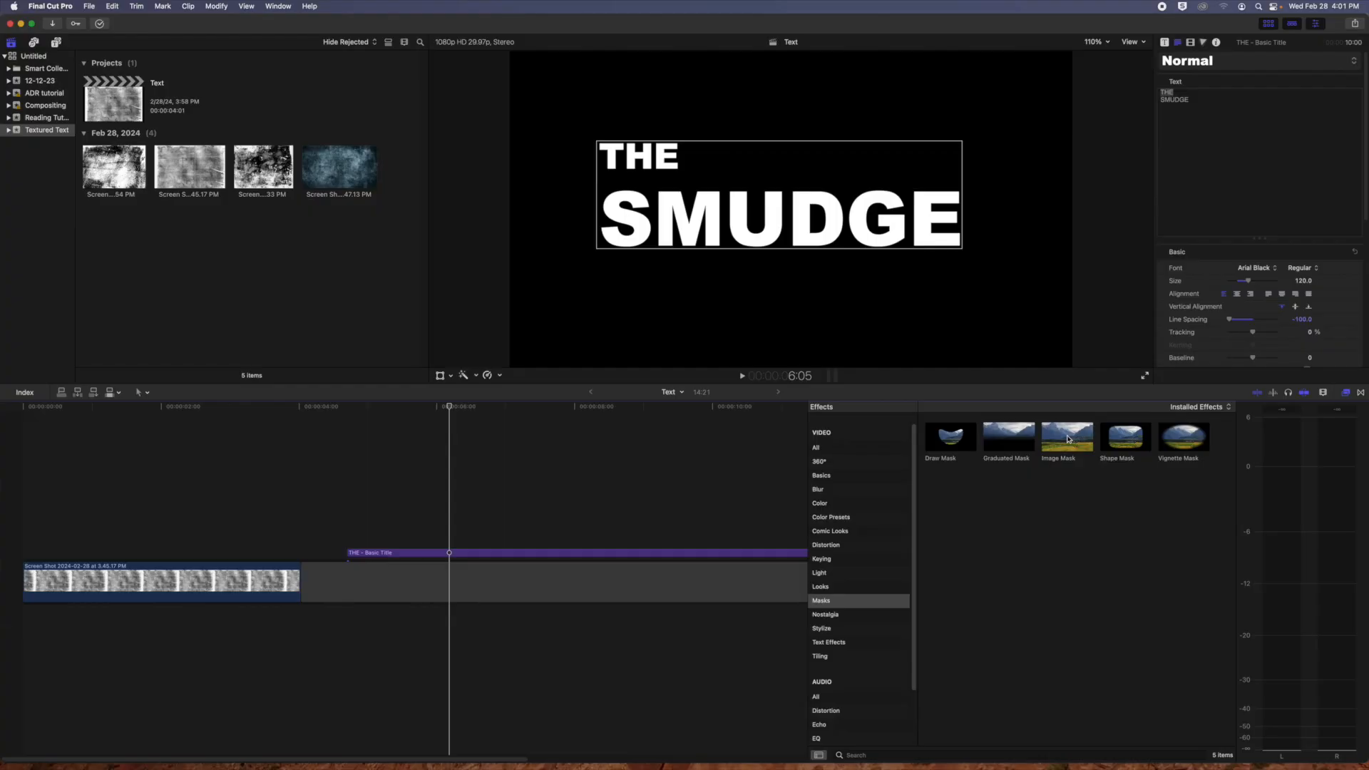
click(574, 275)
drag(1068, 439, 136, 582)
click(136, 583)
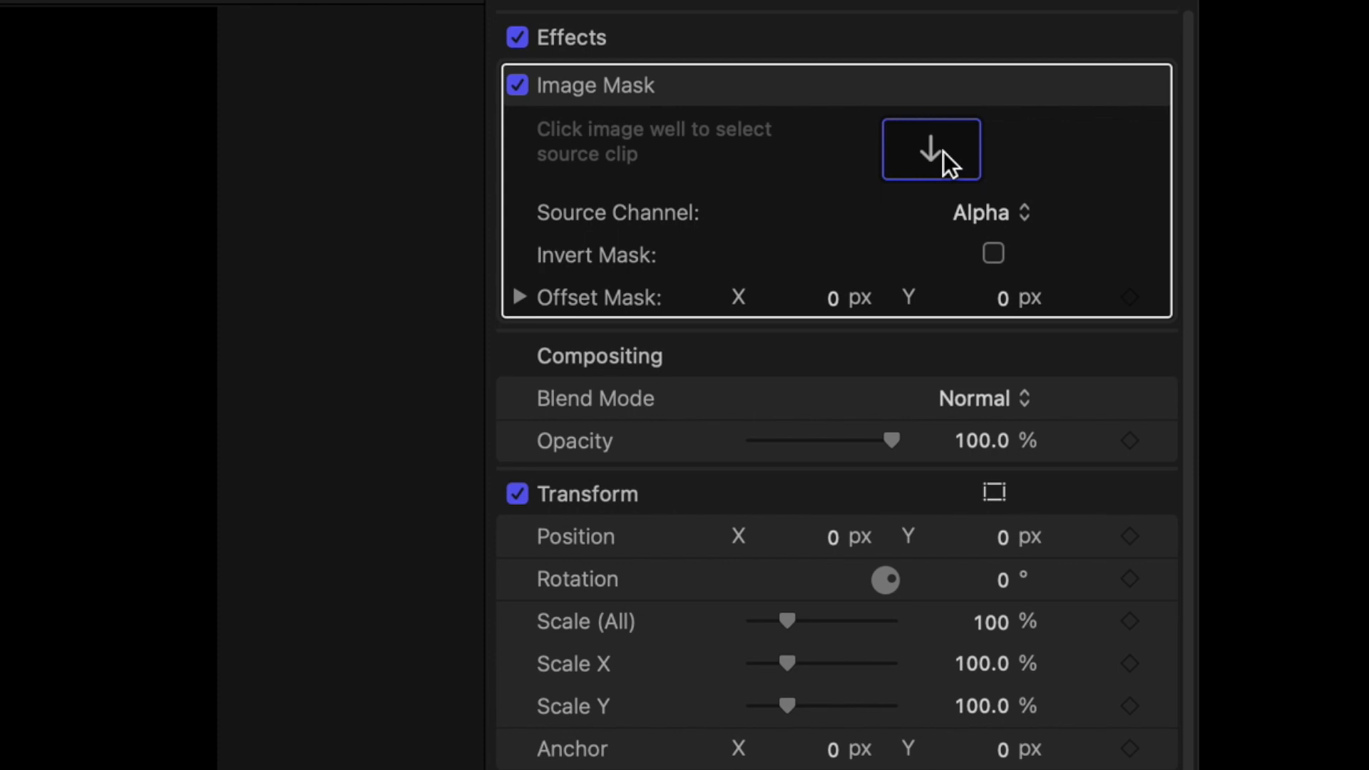
Apply the THE SMUDGE title as the image mask's source and place the playhead over the texture clip.
click(1290, 95)
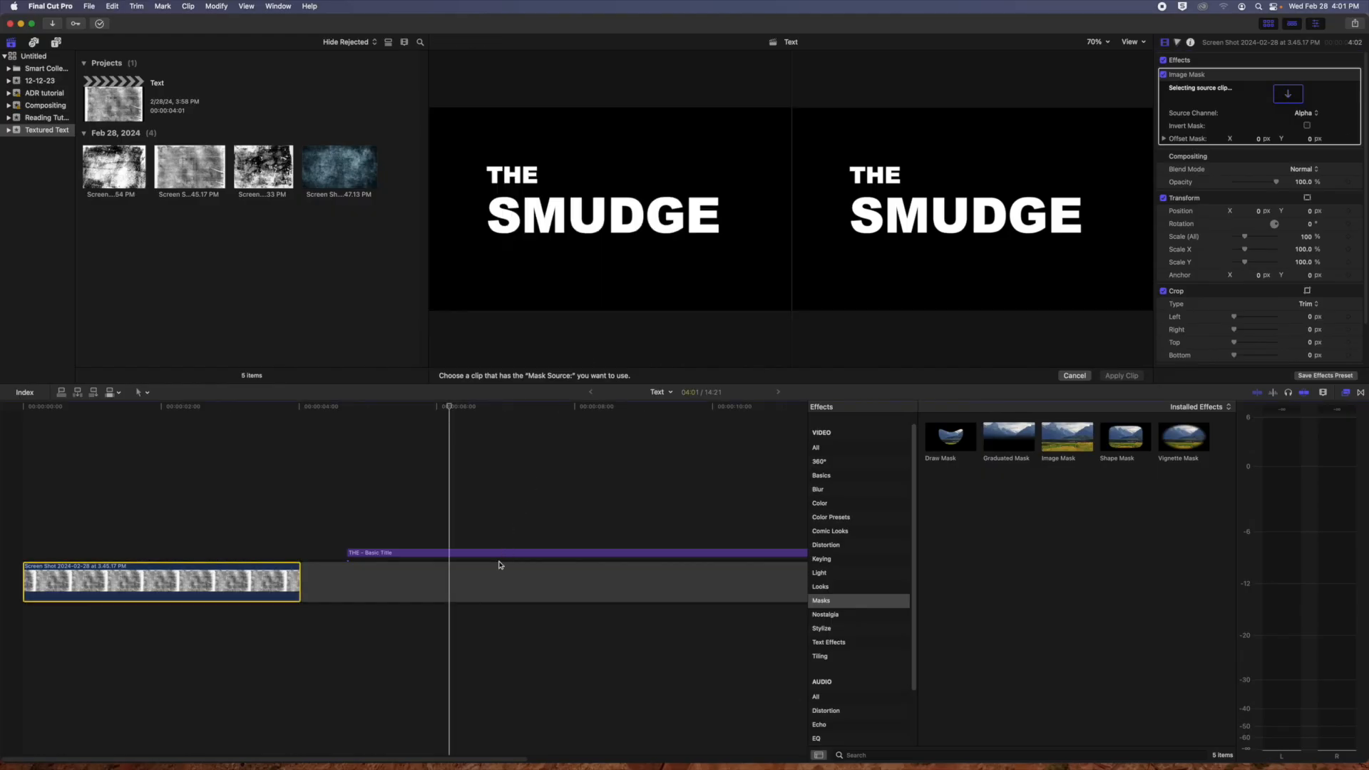
click(508, 556)
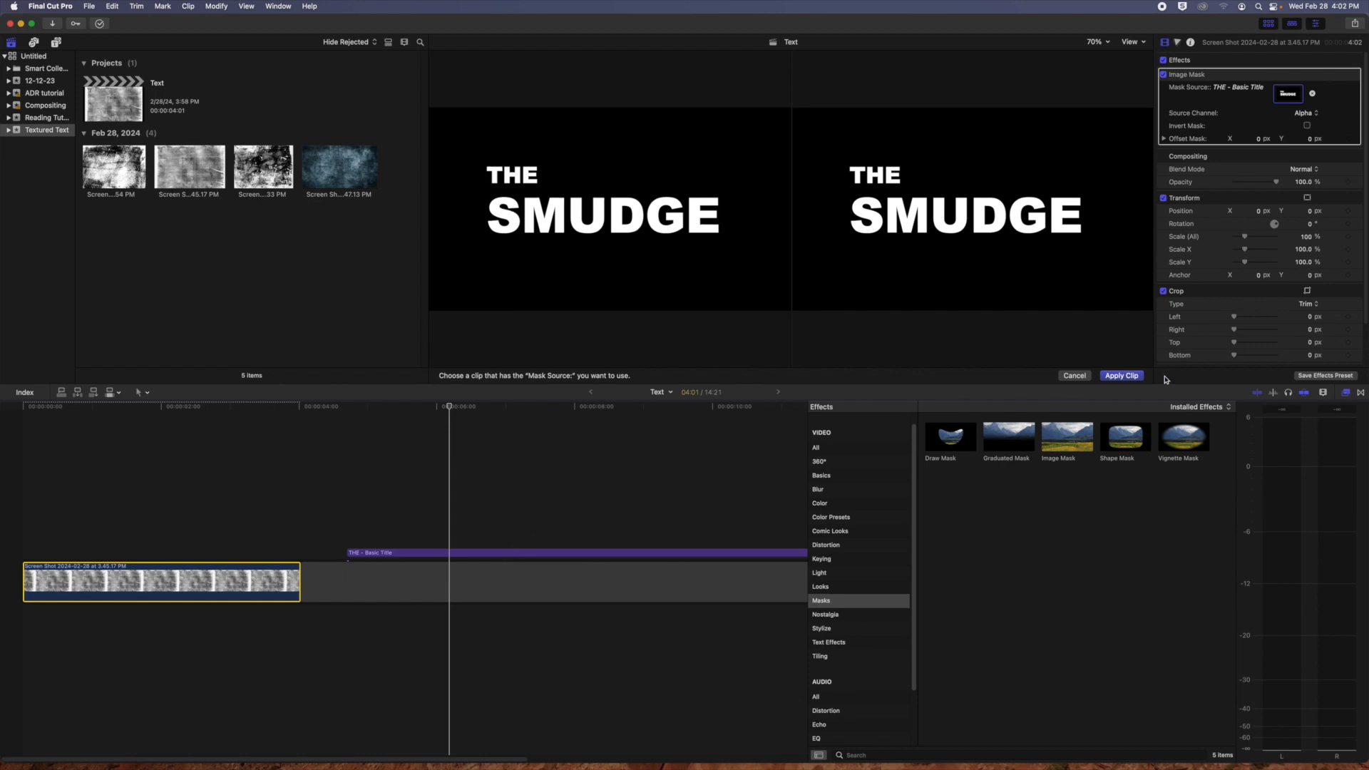
click(1126, 379)
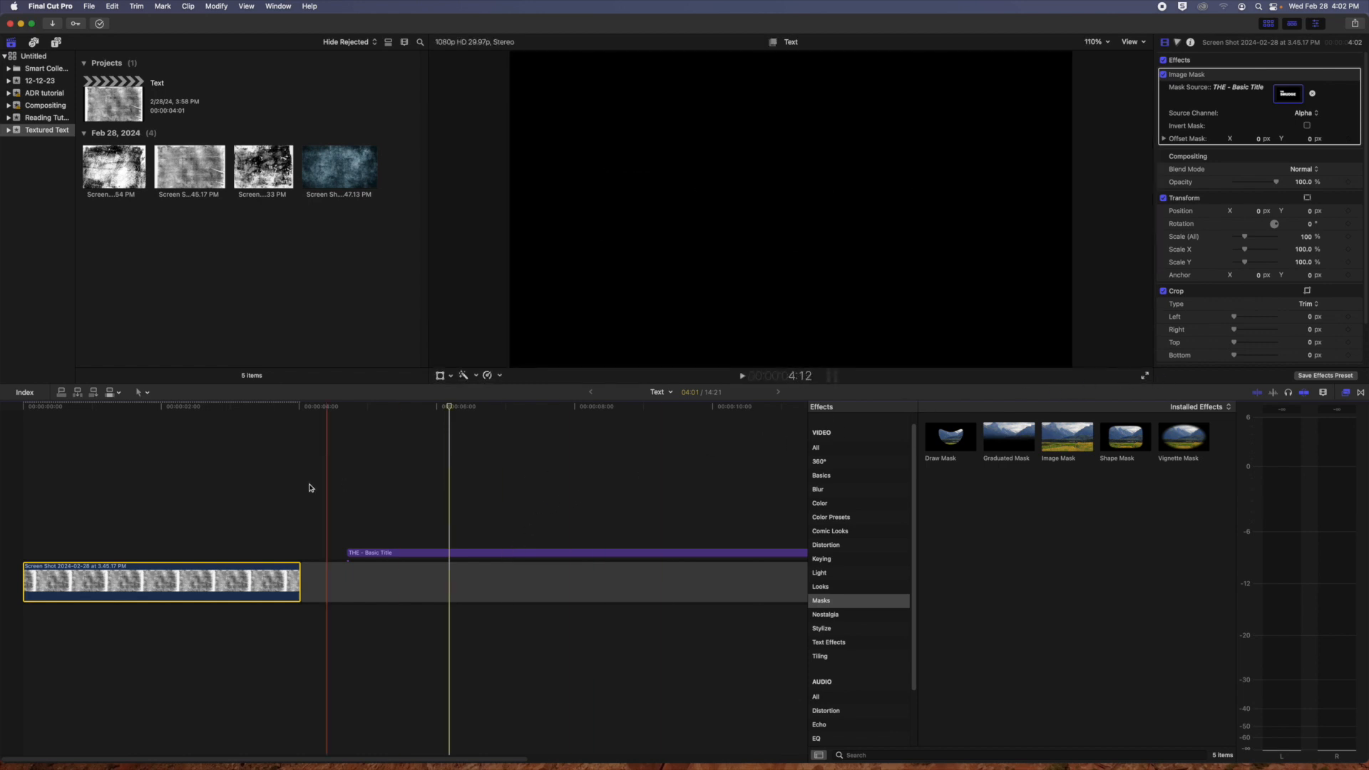
click(188, 489)
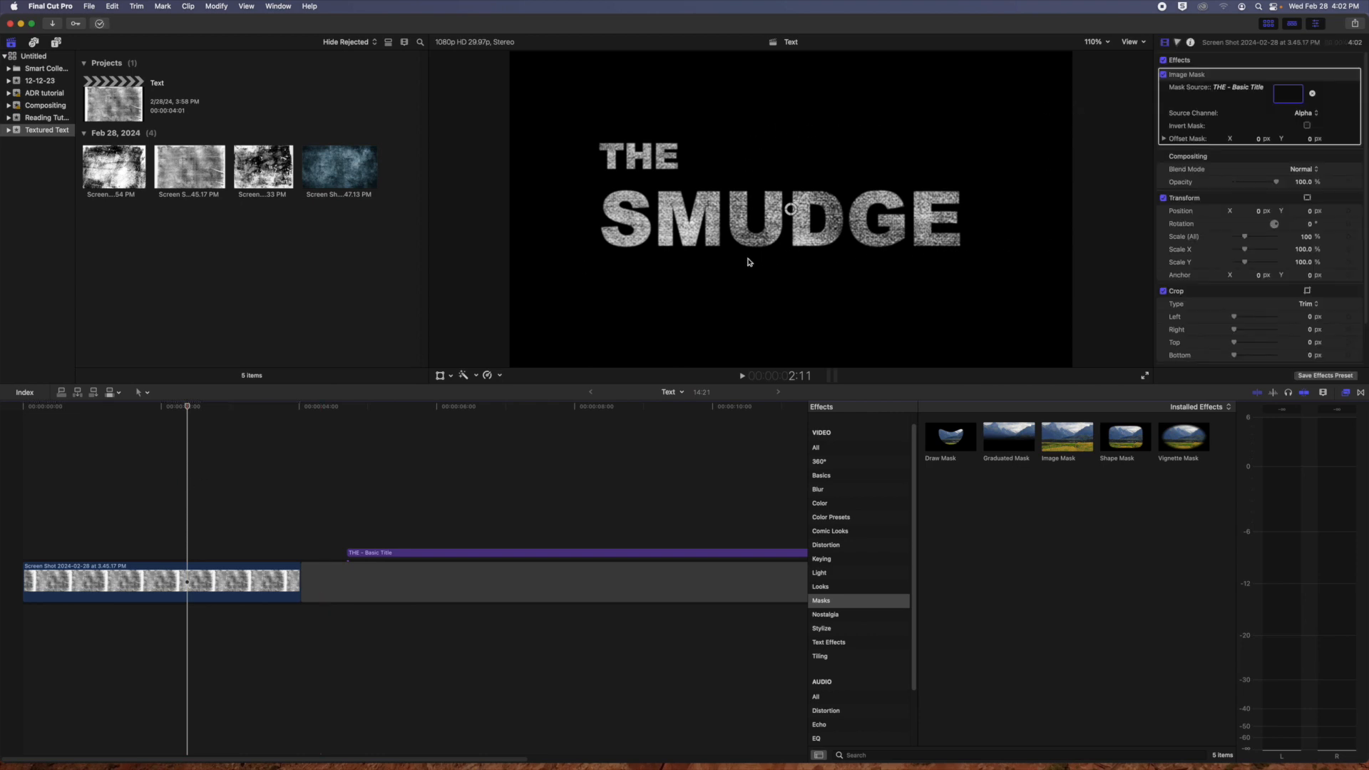
Offset the image mask on the texture clip to about X 0.27 px and Y -0.11 px.
click(1164, 140)
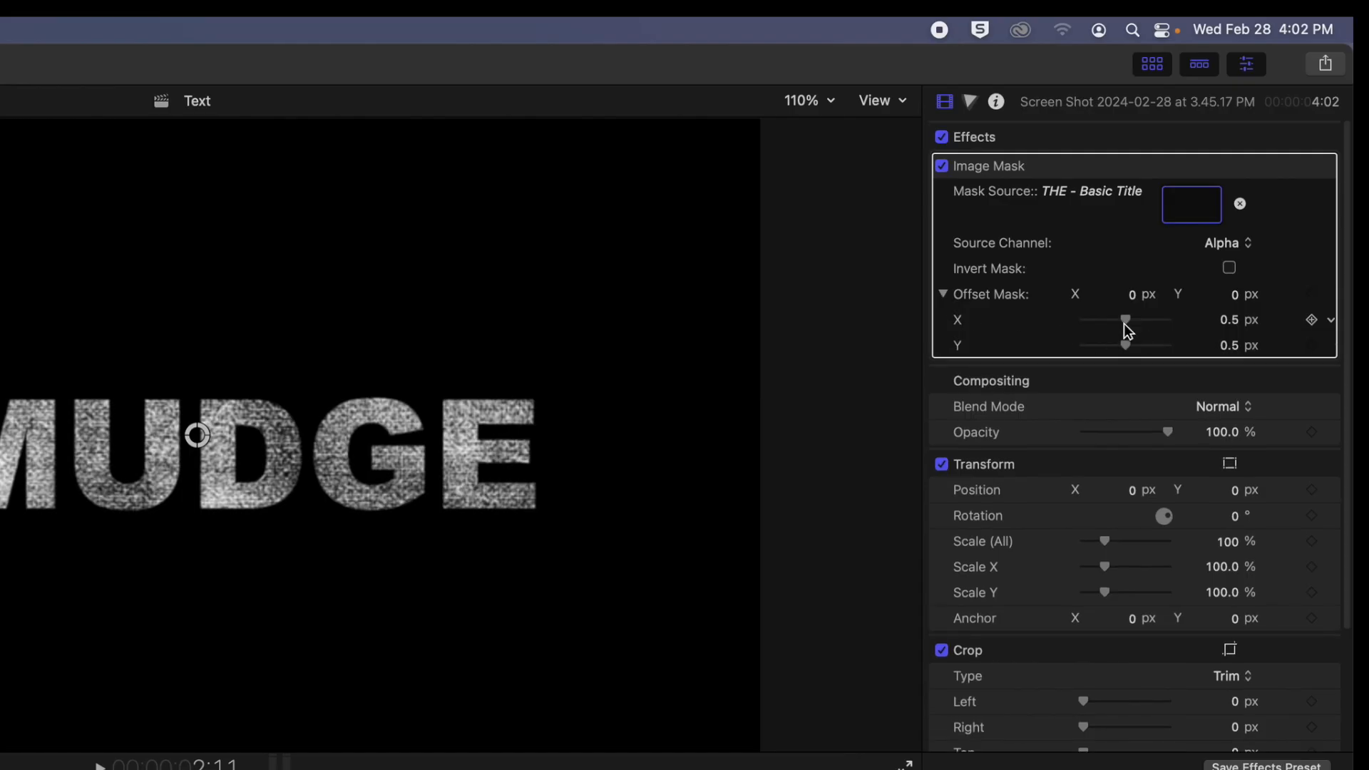
drag(1255, 151, 1247, 152)
mouse_move(1111, 320)
mouse_down()
mouse_move(1146, 320)
mouse_move(1120, 347)
mouse_up()
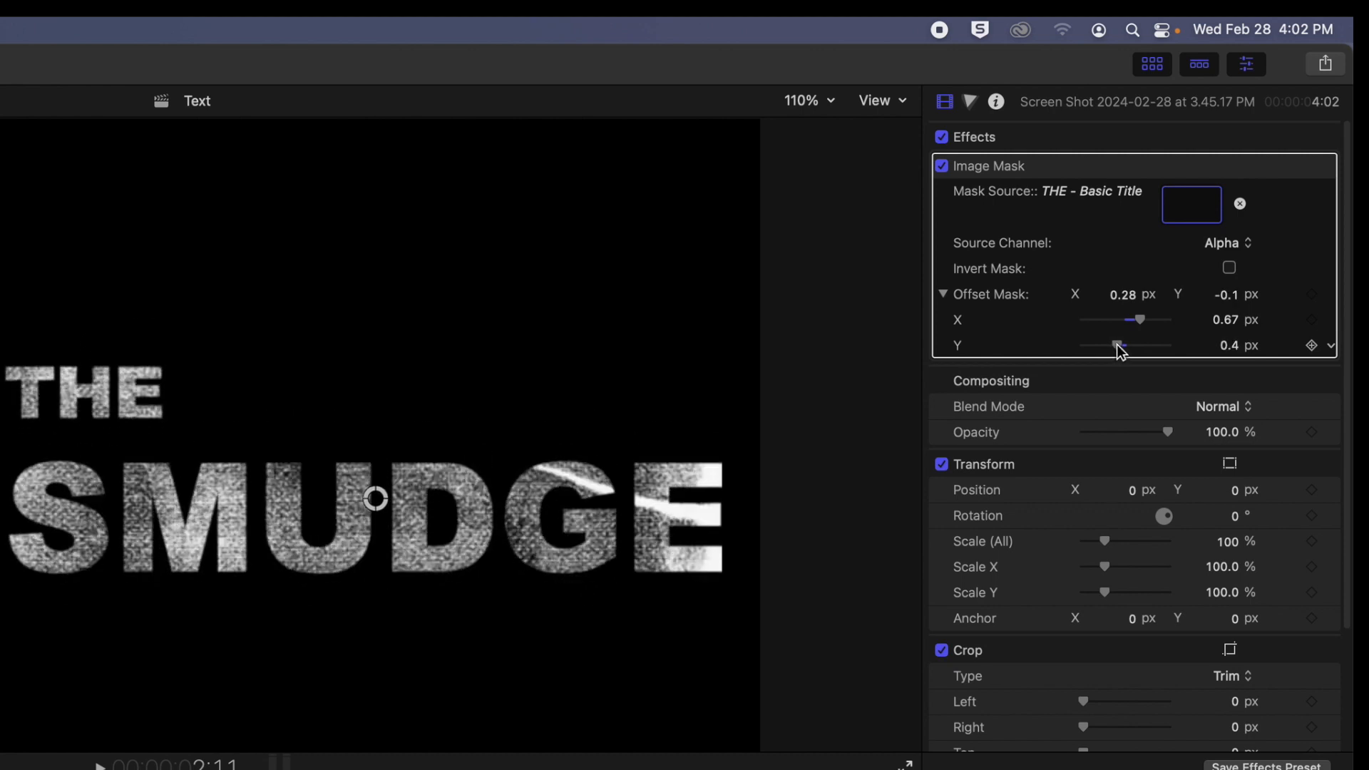
Transform the masked texture clip to position X -300.7 px, Y 70.7 px and scale 117.75%.
key(shift+t)
drag(315, 567, 139, 527)
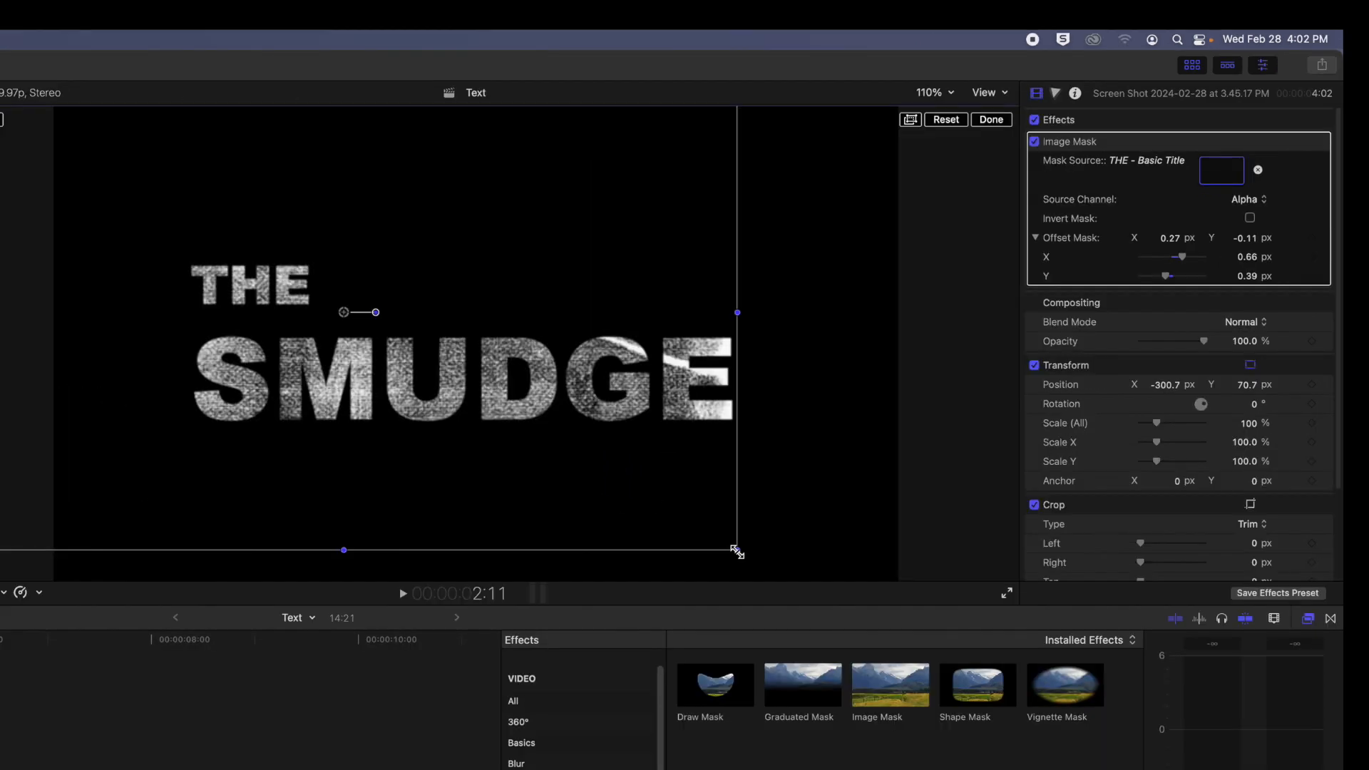
drag(542, 710, 621, 769)
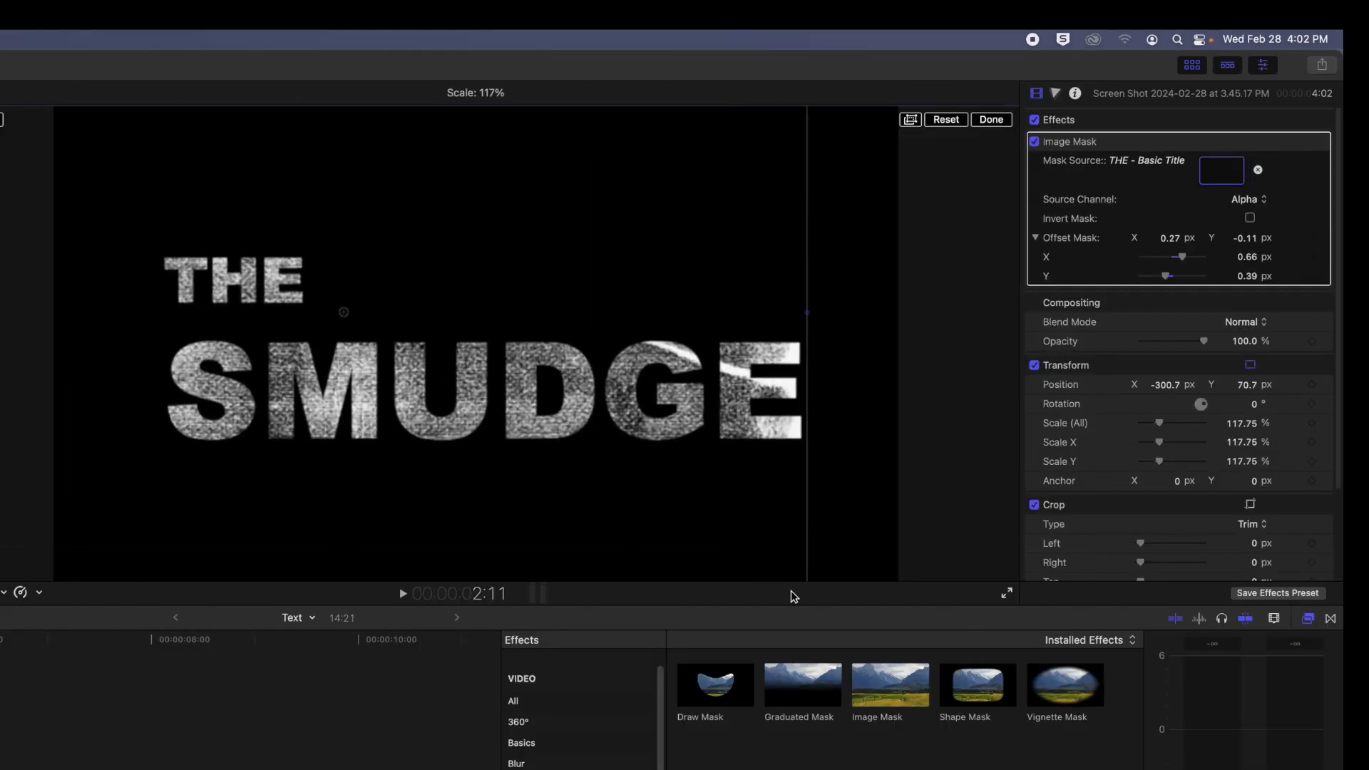
drag(793, 596, 793, 596)
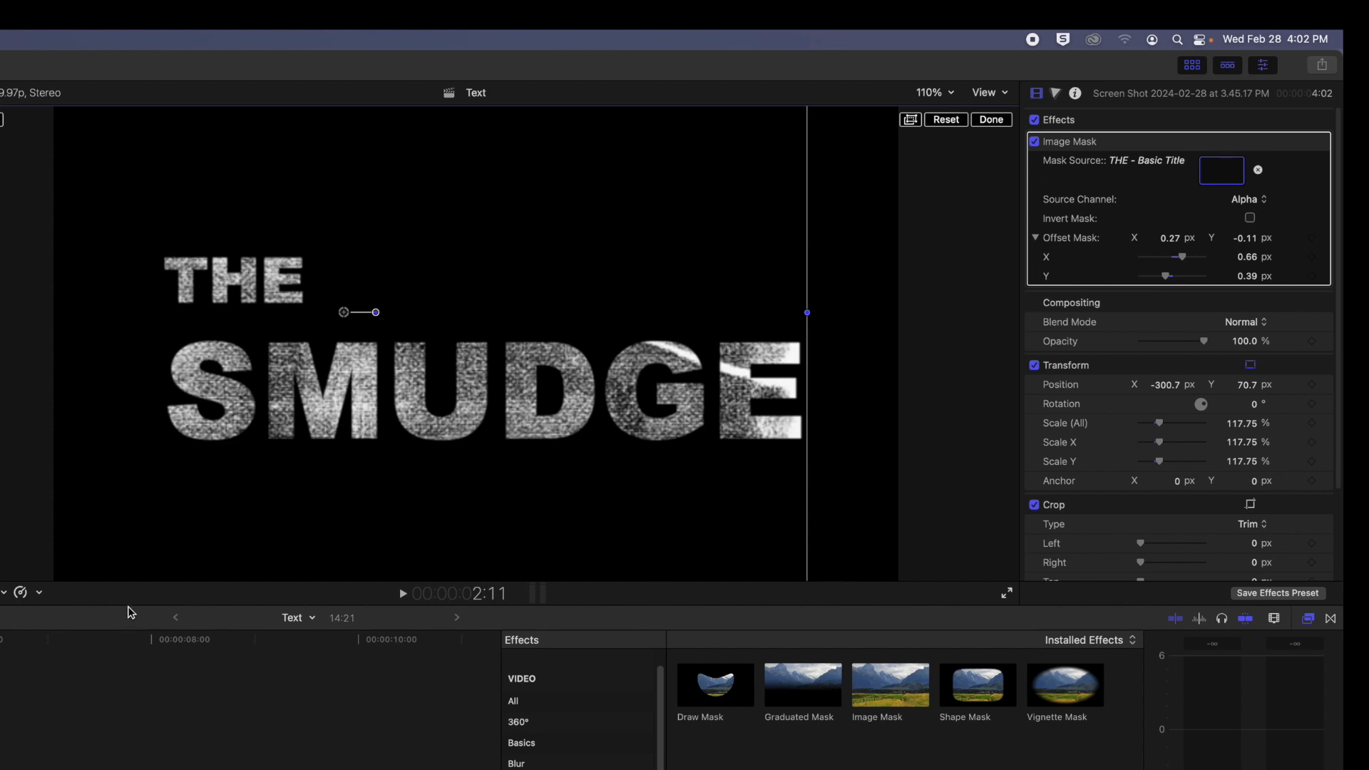
key(shift+t)
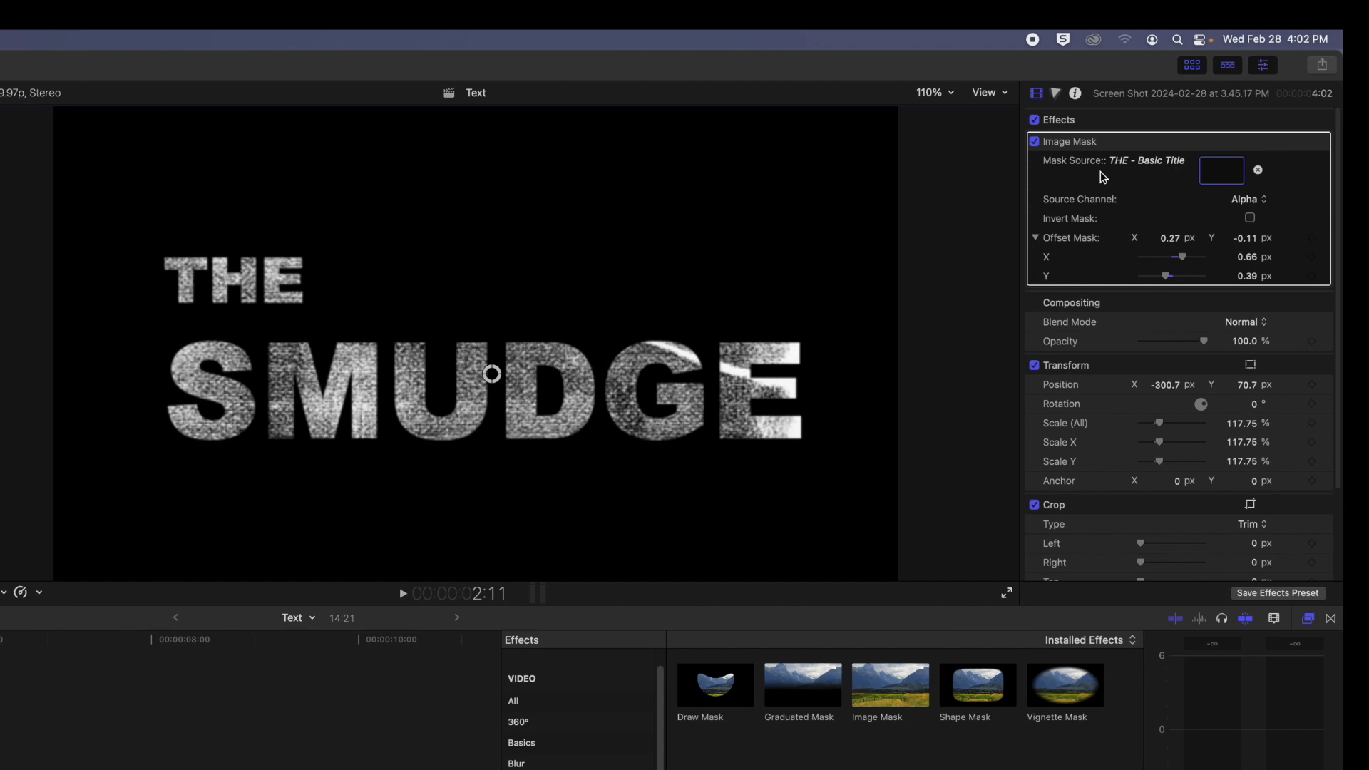
Adjust the masked texture clip's exposure by slightly lowering its shadows and highlights.
click(1056, 95)
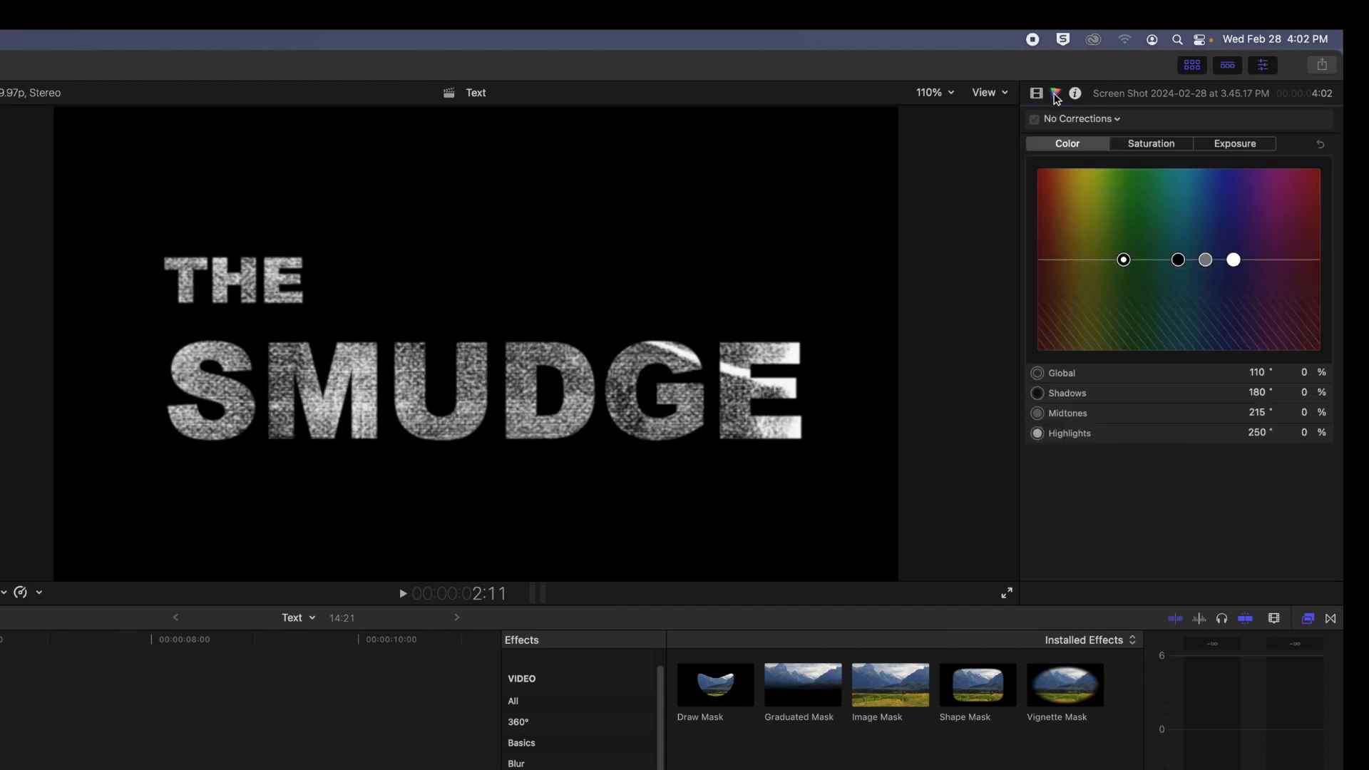
click(1237, 146)
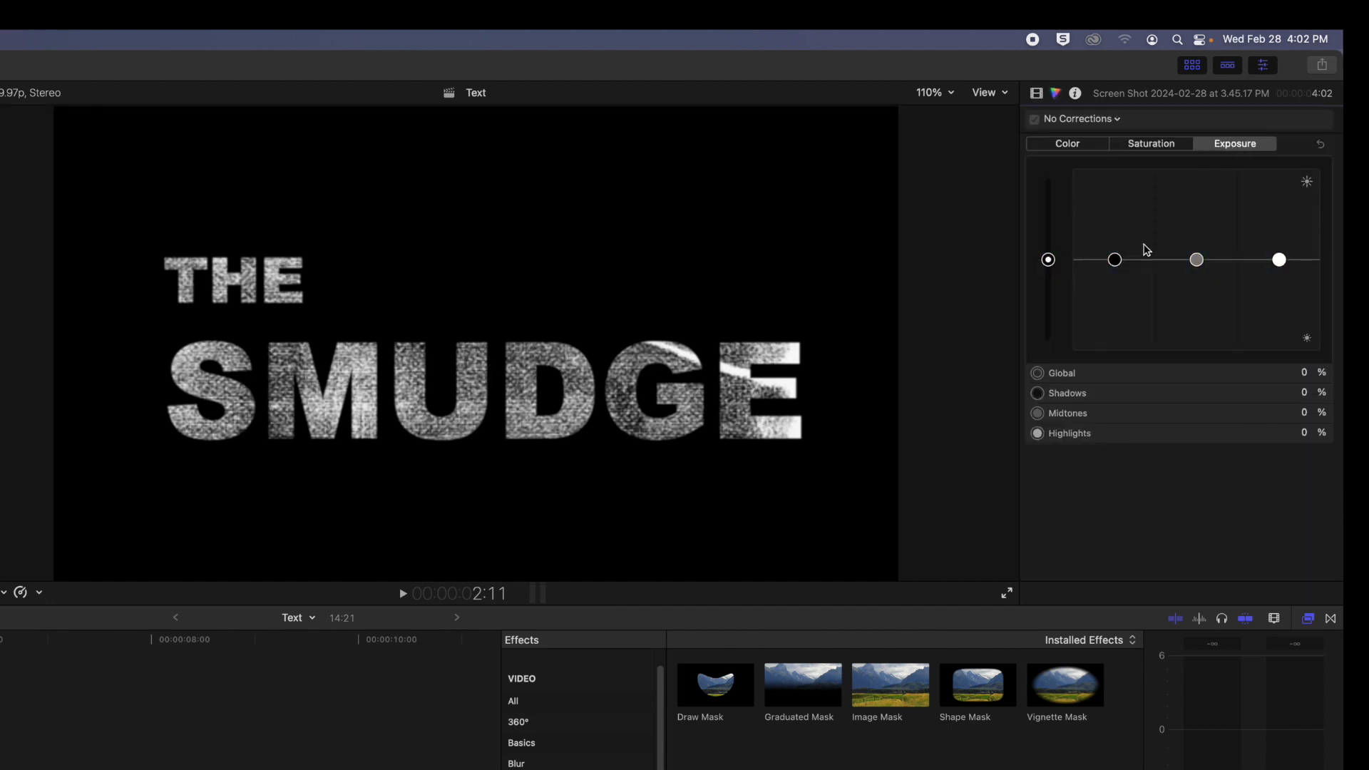
drag(1115, 259, 1112, 297)
mouse_move(1279, 260)
mouse_down()
mouse_move(1277, 215)
mouse_move(1276, 270)
mouse_up()
drag(1115, 295, 1117, 265)
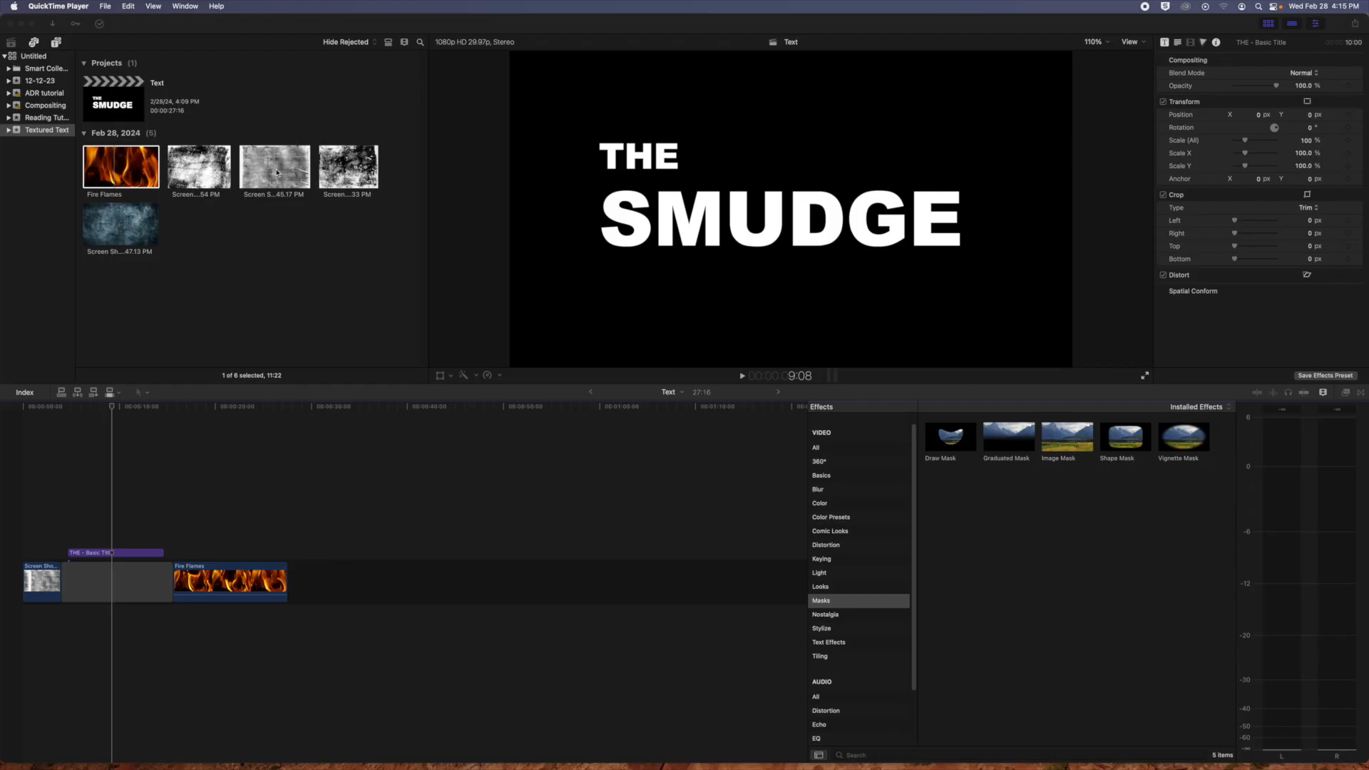
Apply the Image Mask effect to the Fire Flames clip, using the THE SMUDGE title as its mask source.
click(277, 172)
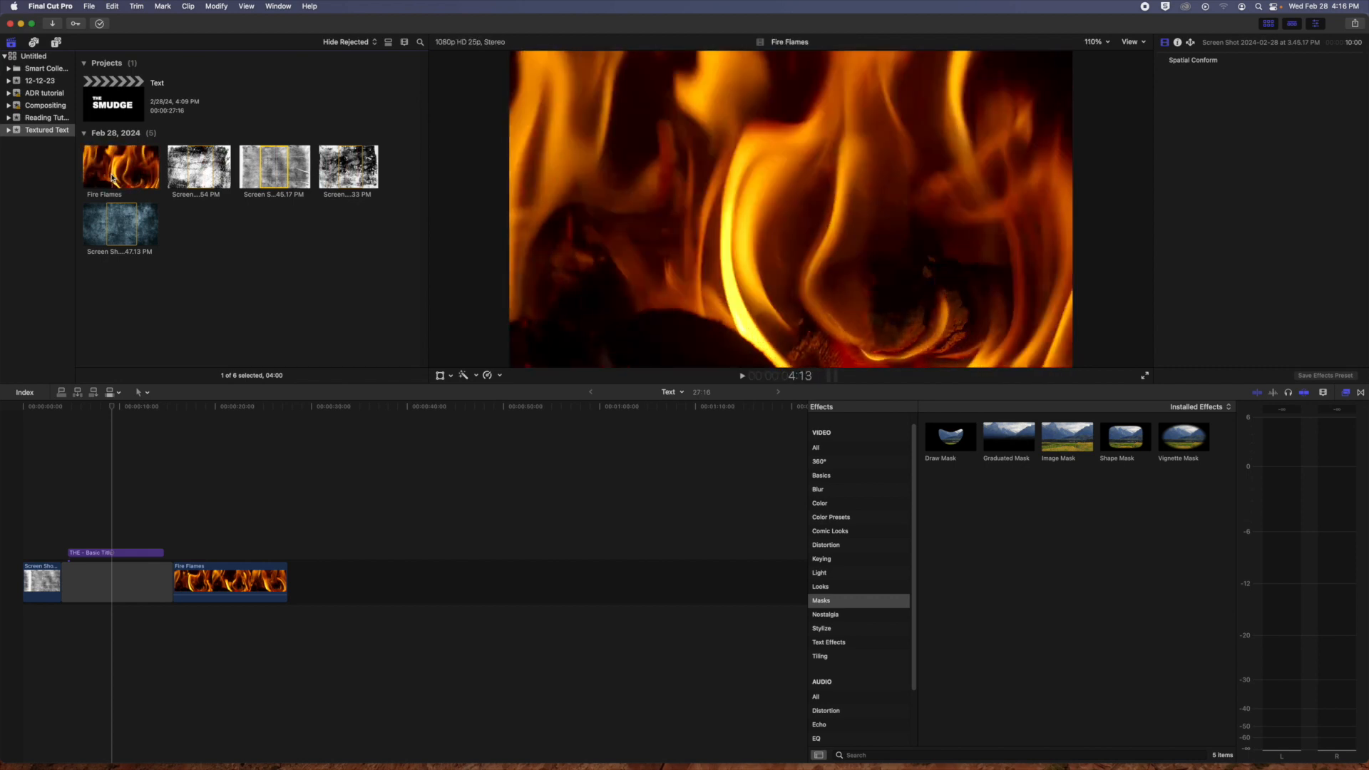
click(232, 536)
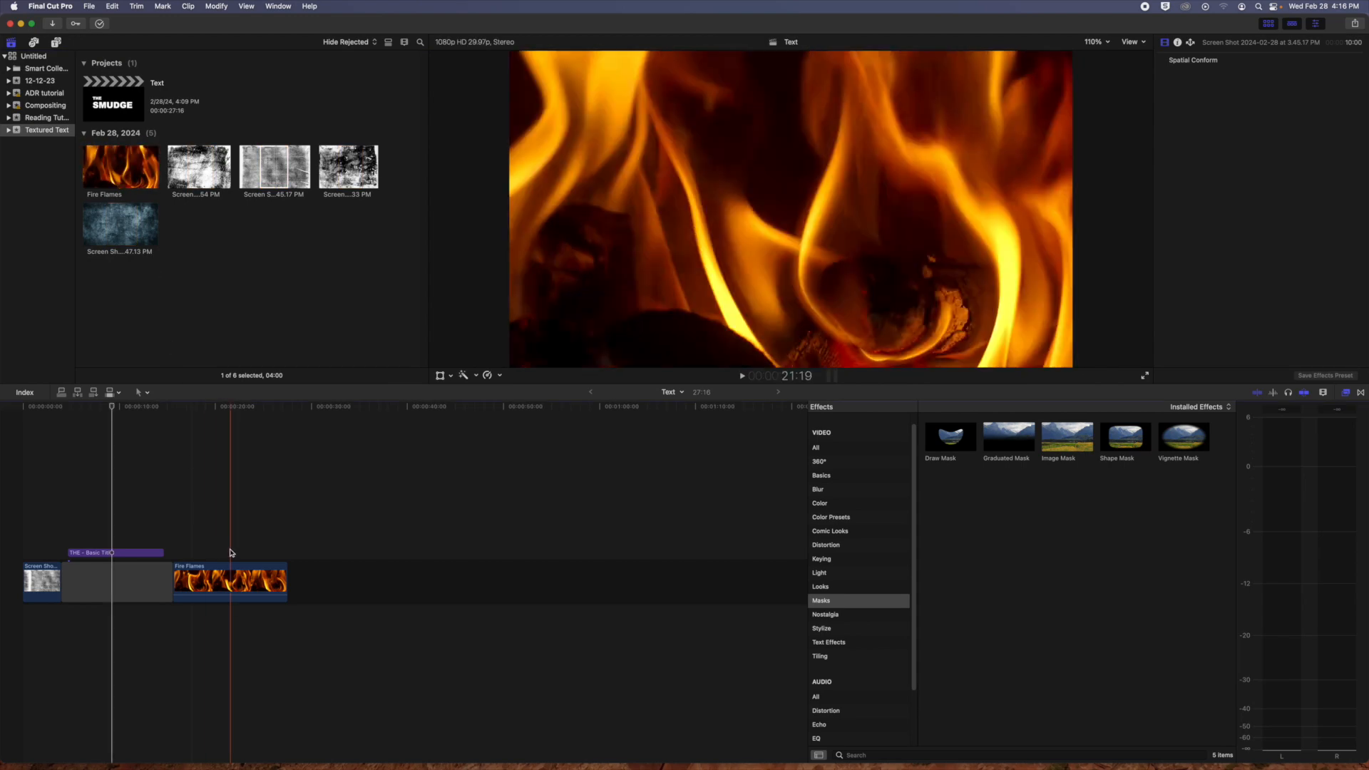
click(232, 535)
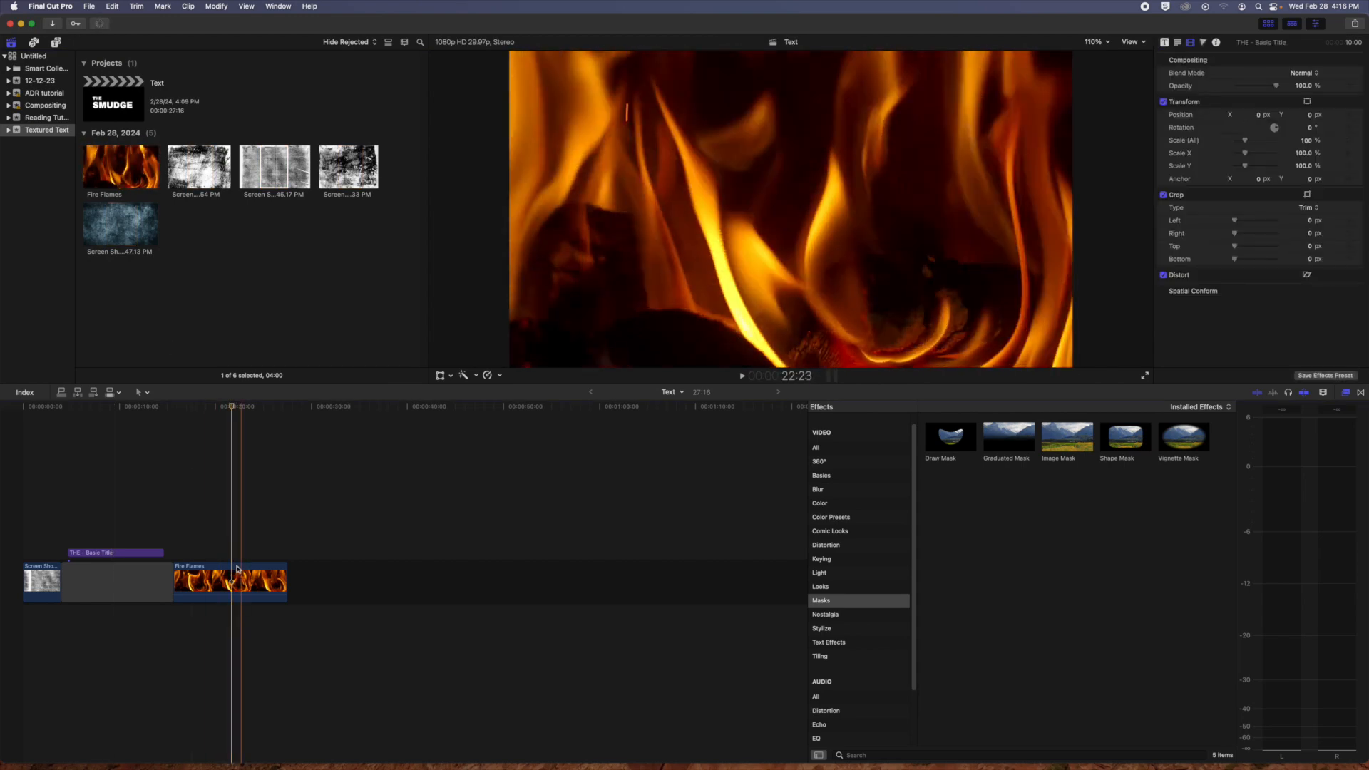
drag(1071, 443, 243, 581)
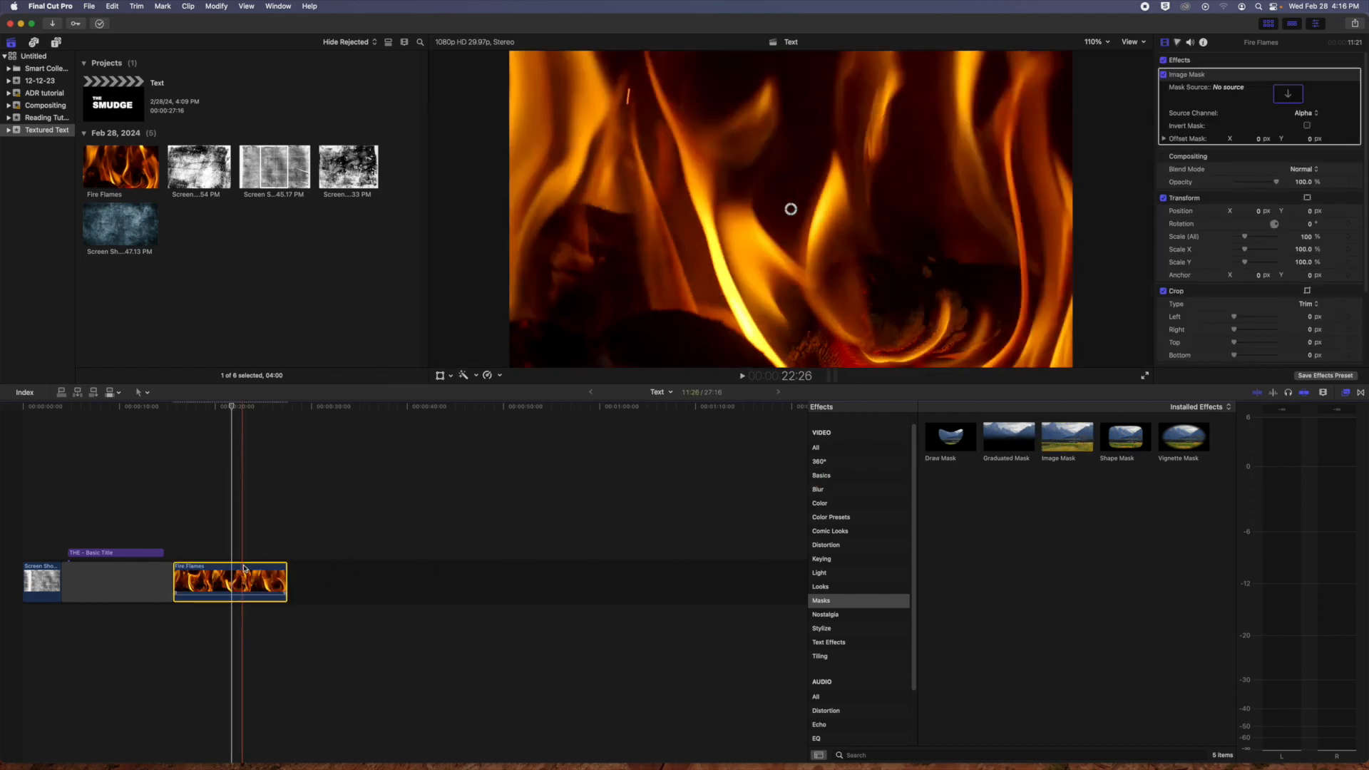
click(1291, 94)
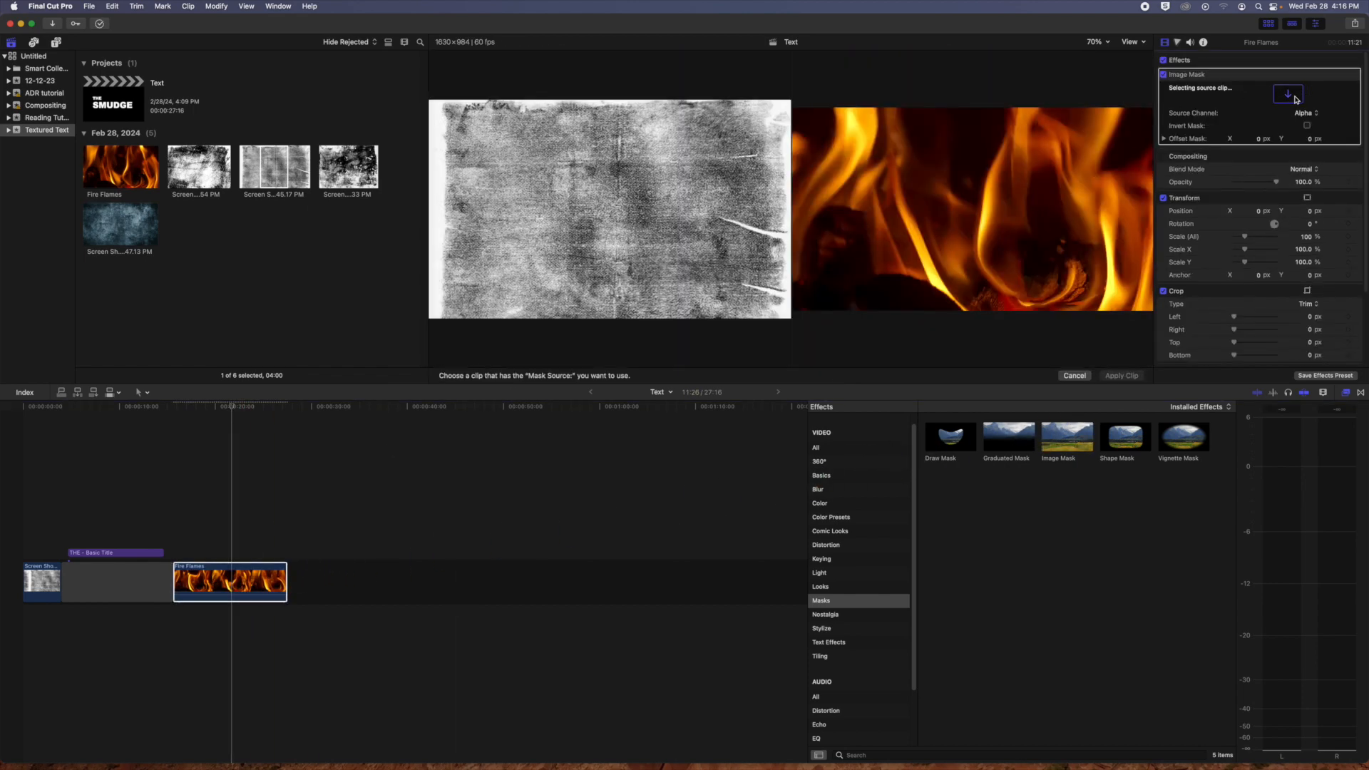
click(105, 559)
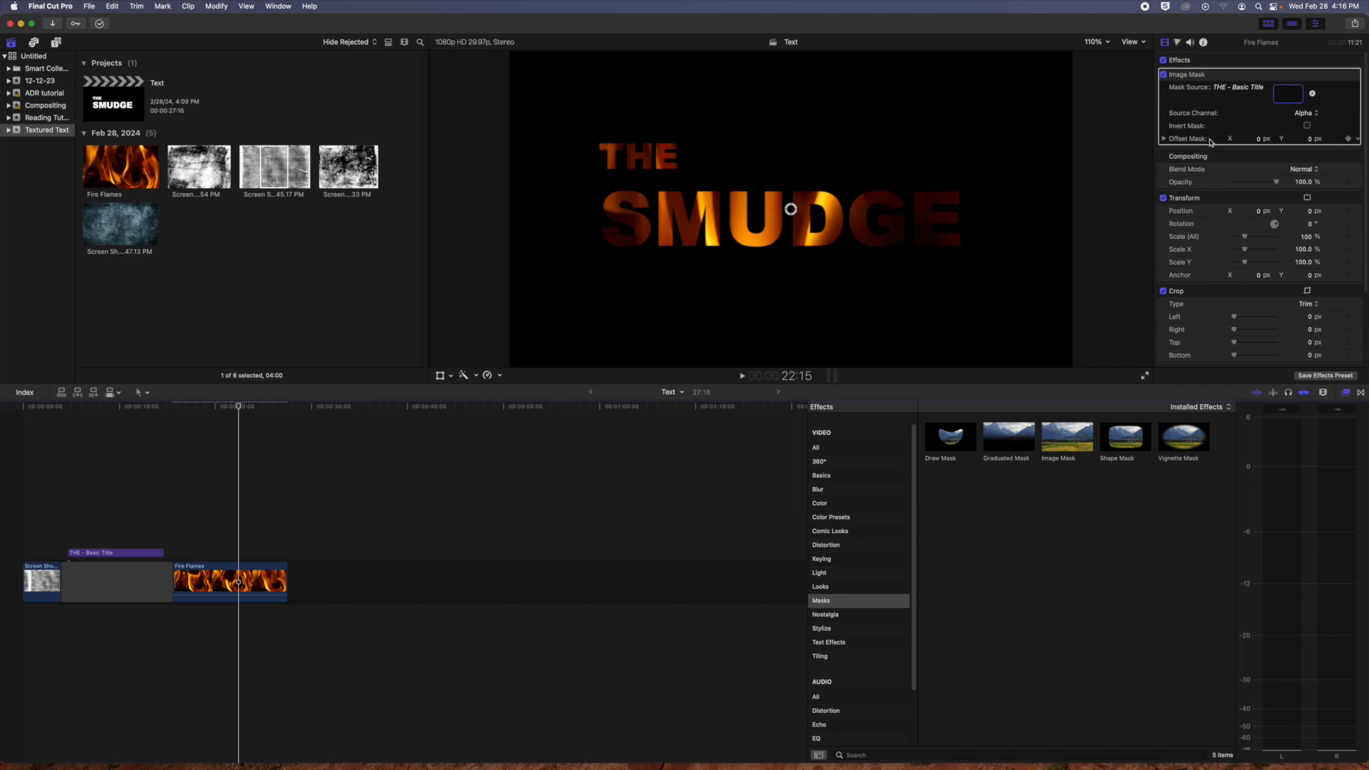
Offset the Fire Flames image mask to about X -0.04 px, Y 0.16 px, scale the clip to 118.18%, and preview it.
click(1164, 139)
drag(1241, 155, 1262, 171)
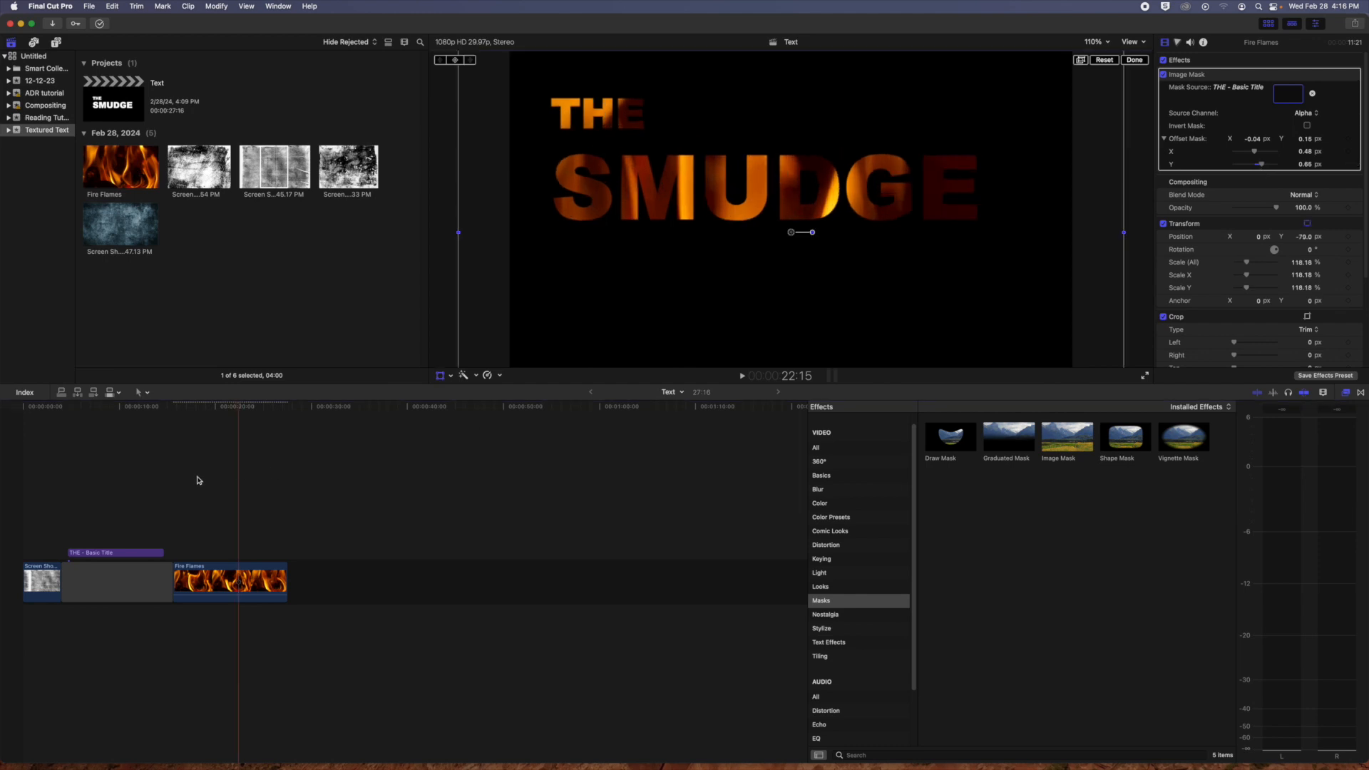
click(197, 478)
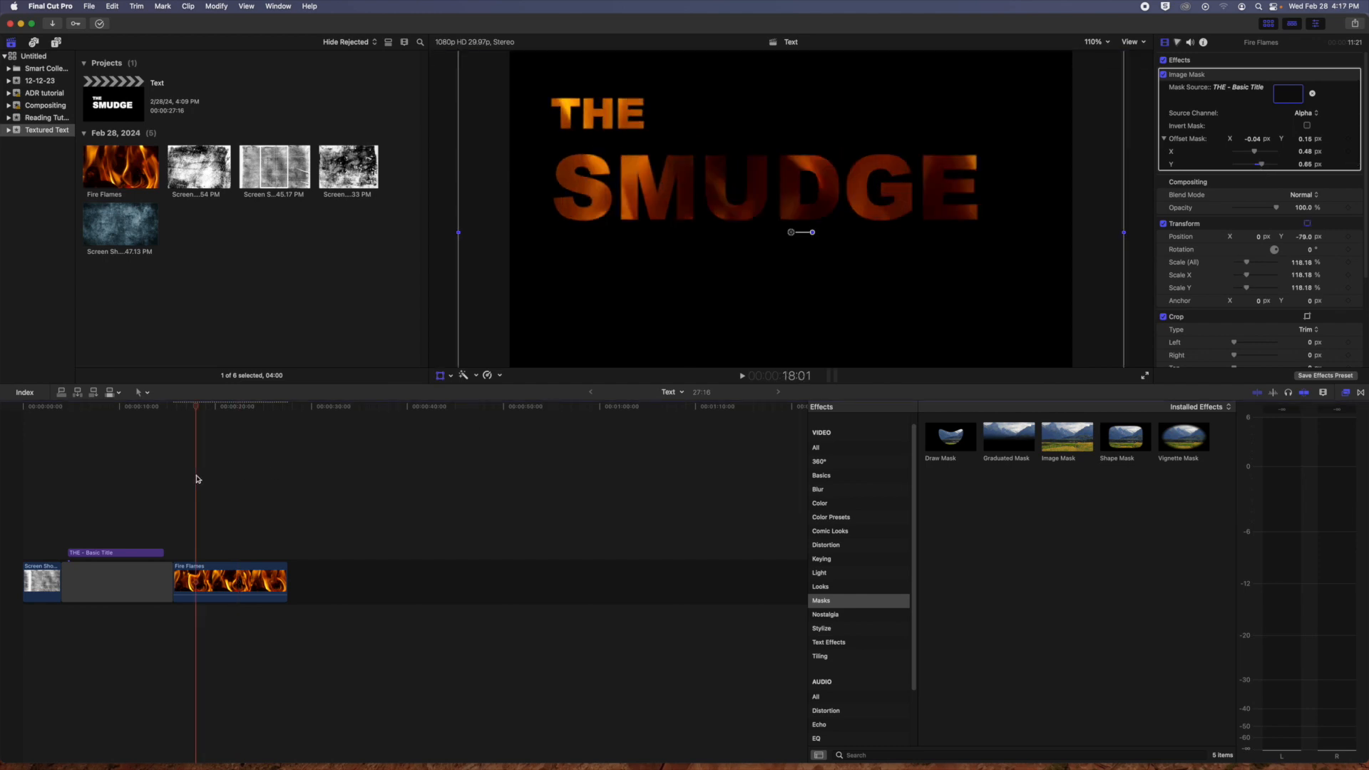
key(space)
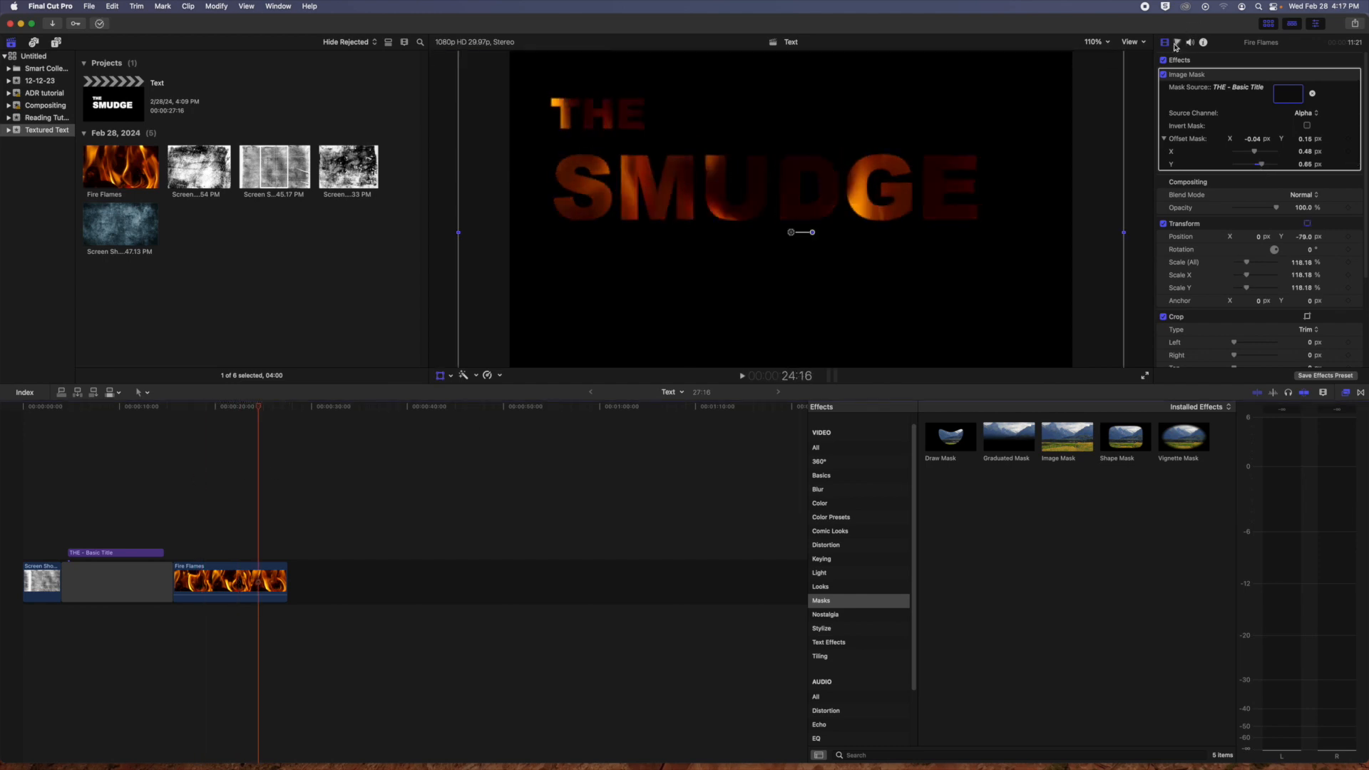
Raise the Fire Flames clip's exposure to 45% midtones and 55% highlights, and play back the result.
click(1178, 44)
drag(1326, 153, 1326, 119)
drag(1272, 154, 1272, 127)
click(205, 475)
key(space)
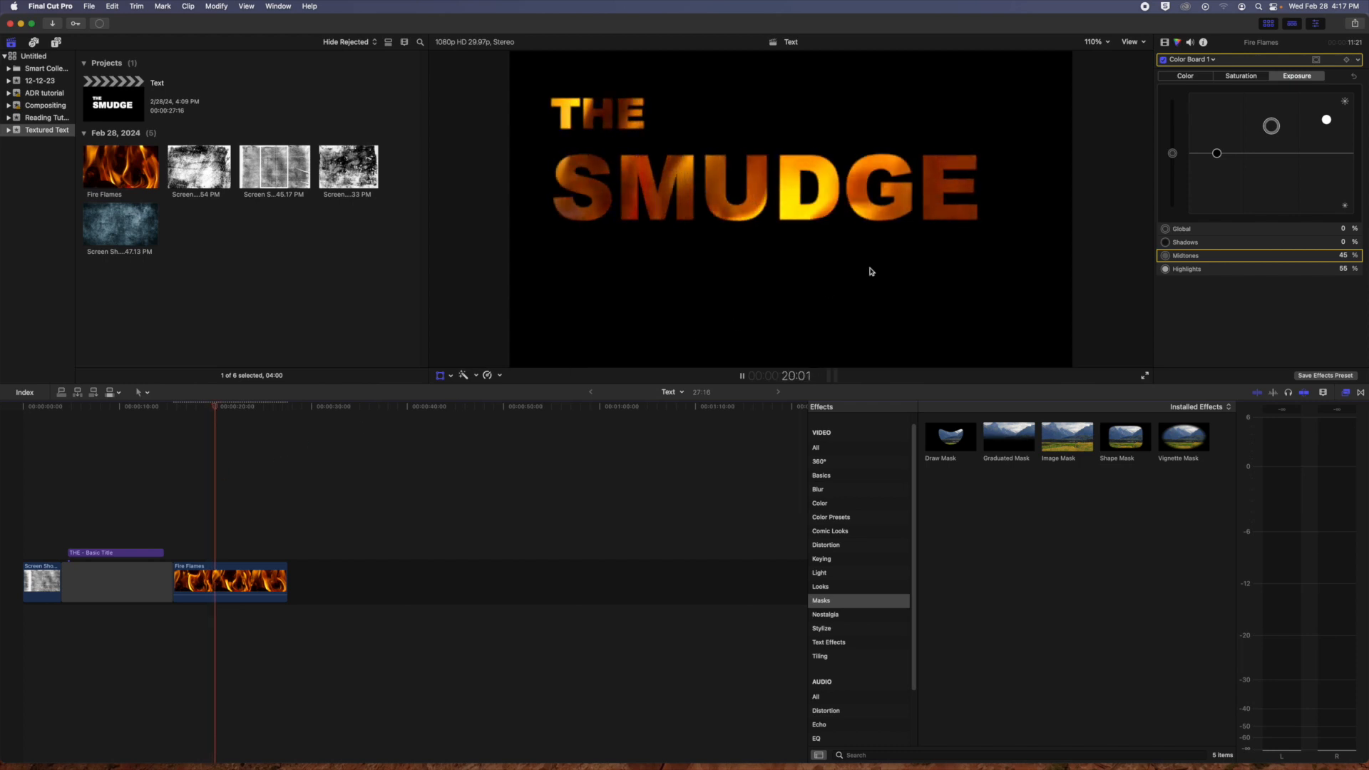
key(space)
Tint the Fire Flames clip red with a global color of 10° at 75%, and play it back.
click(1185, 76)
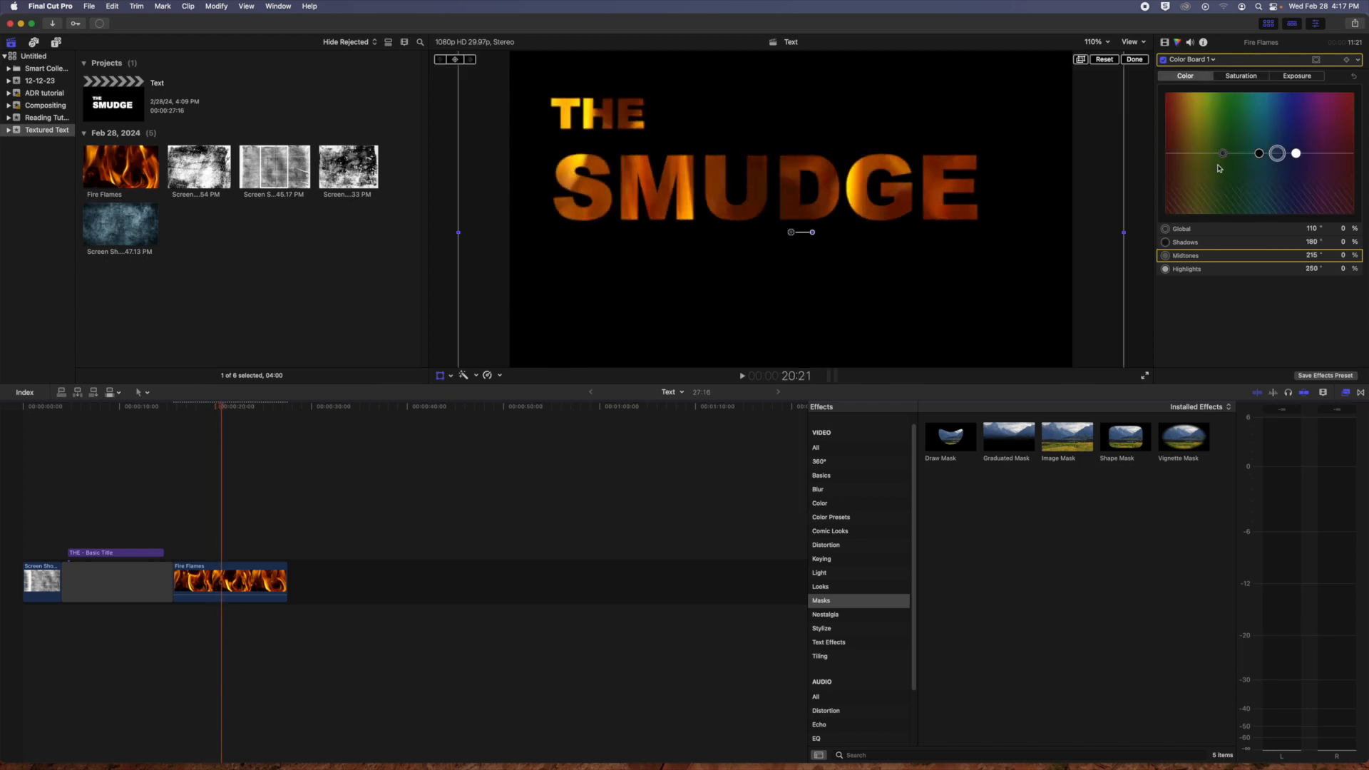
drag(1222, 154, 1169, 107)
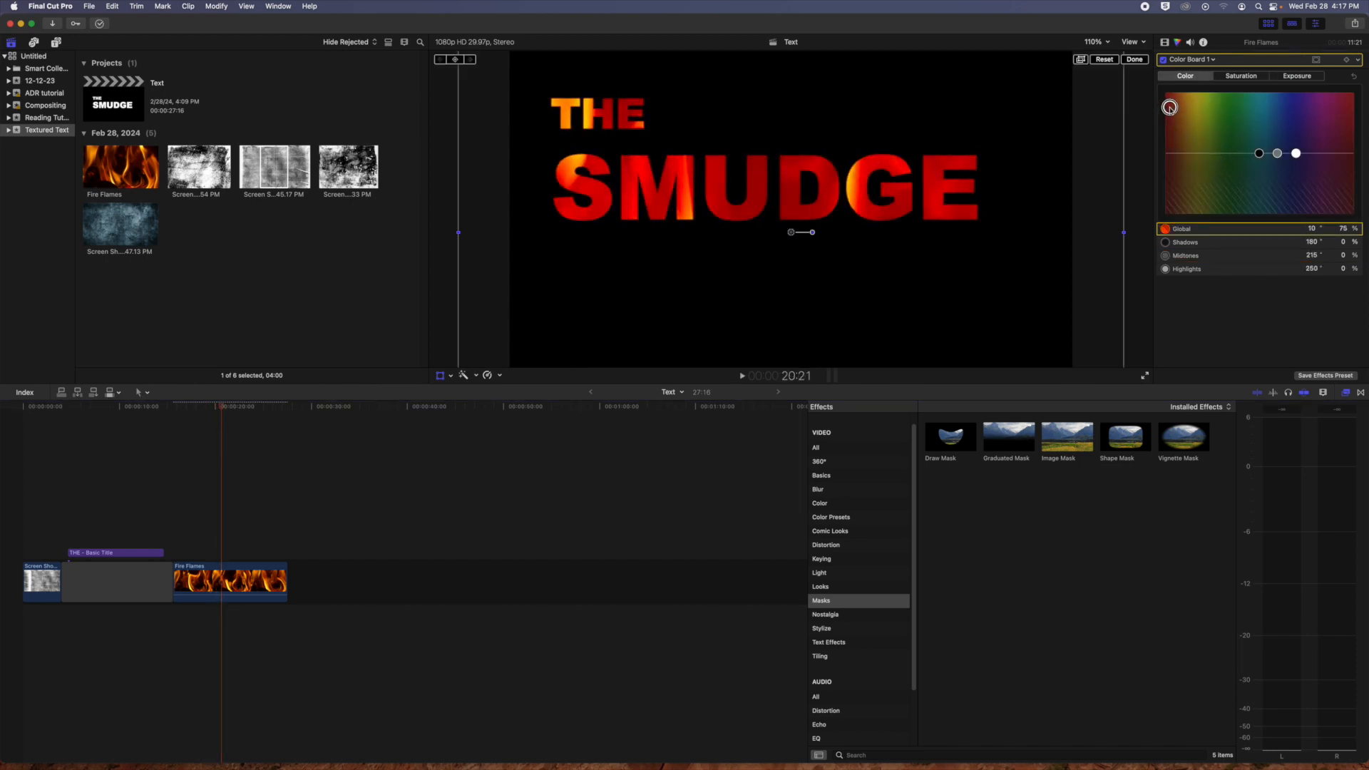
click(194, 480)
key(space)
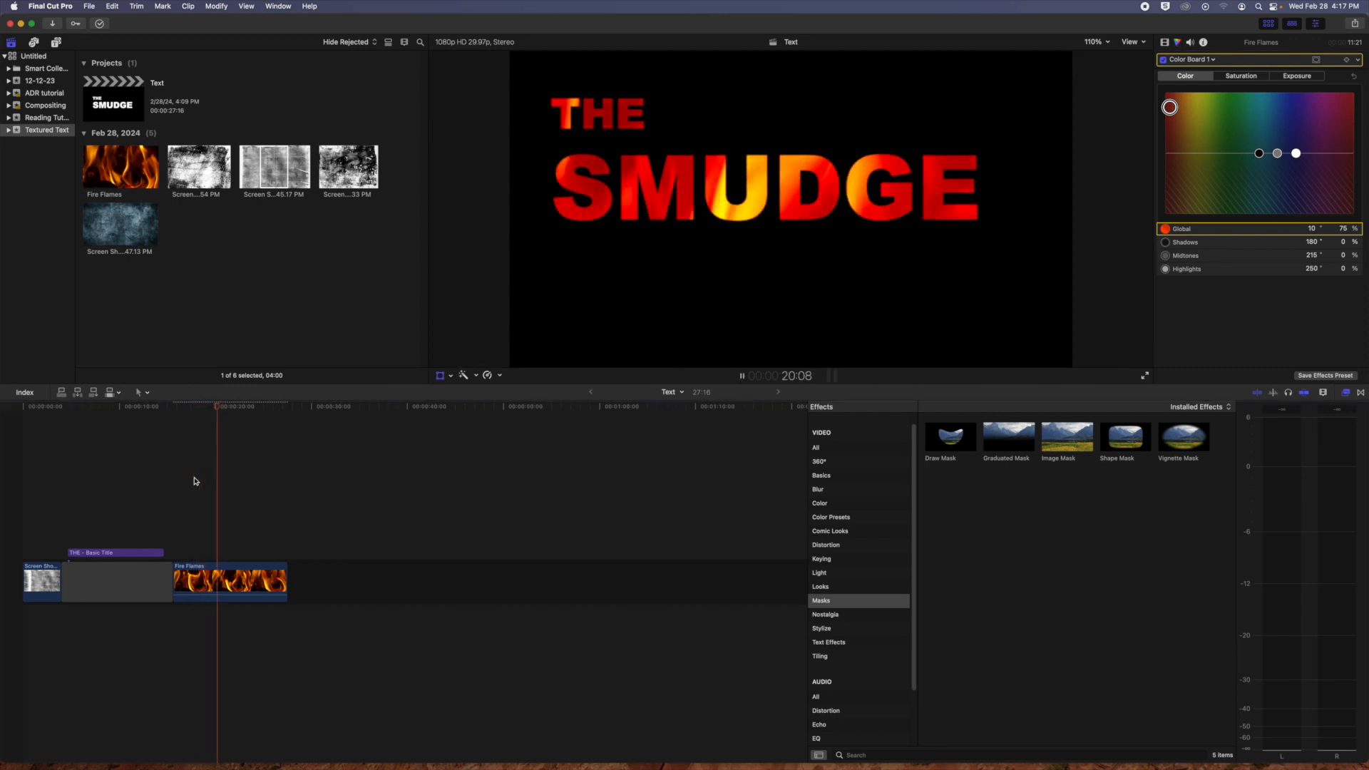
key(space)
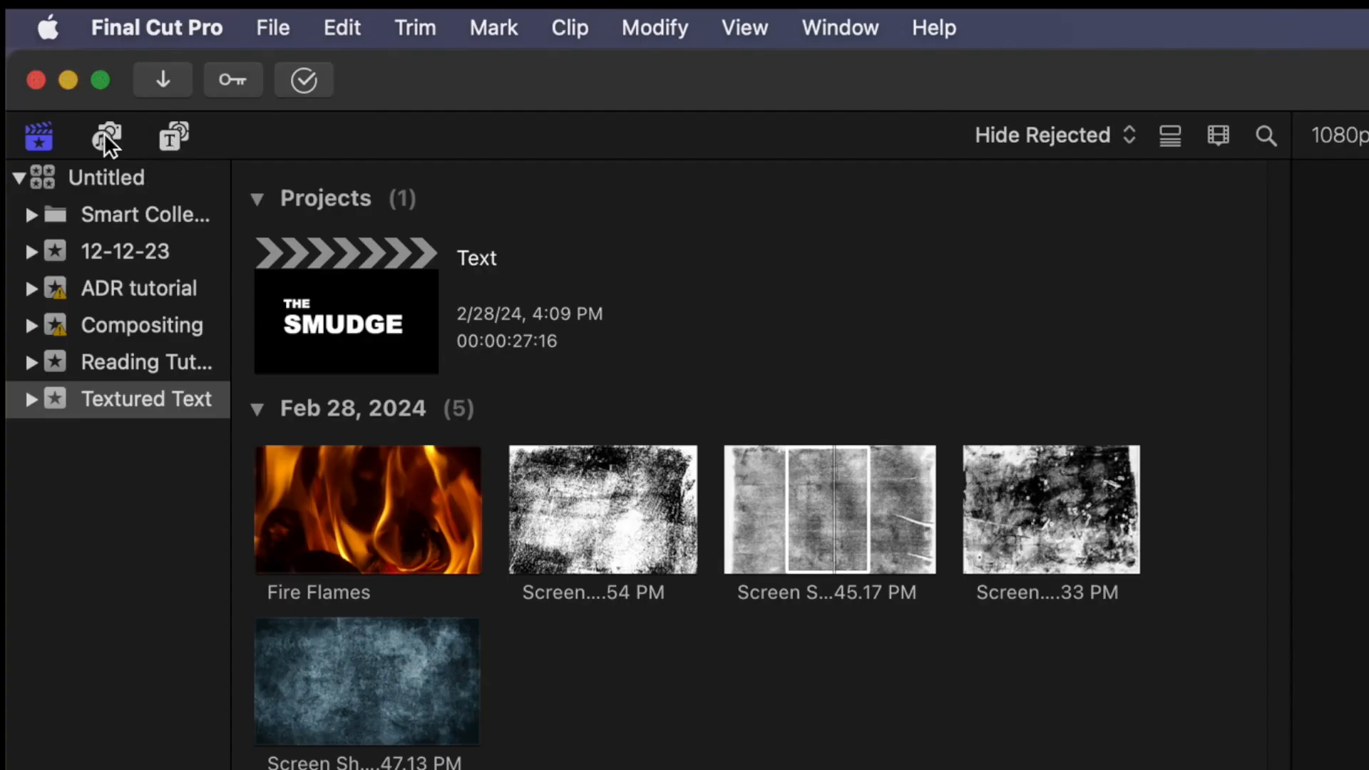
Add the Metal generator from the Textures category to the timeline, leaving a gap after the Fire Flames clip.
click(171, 136)
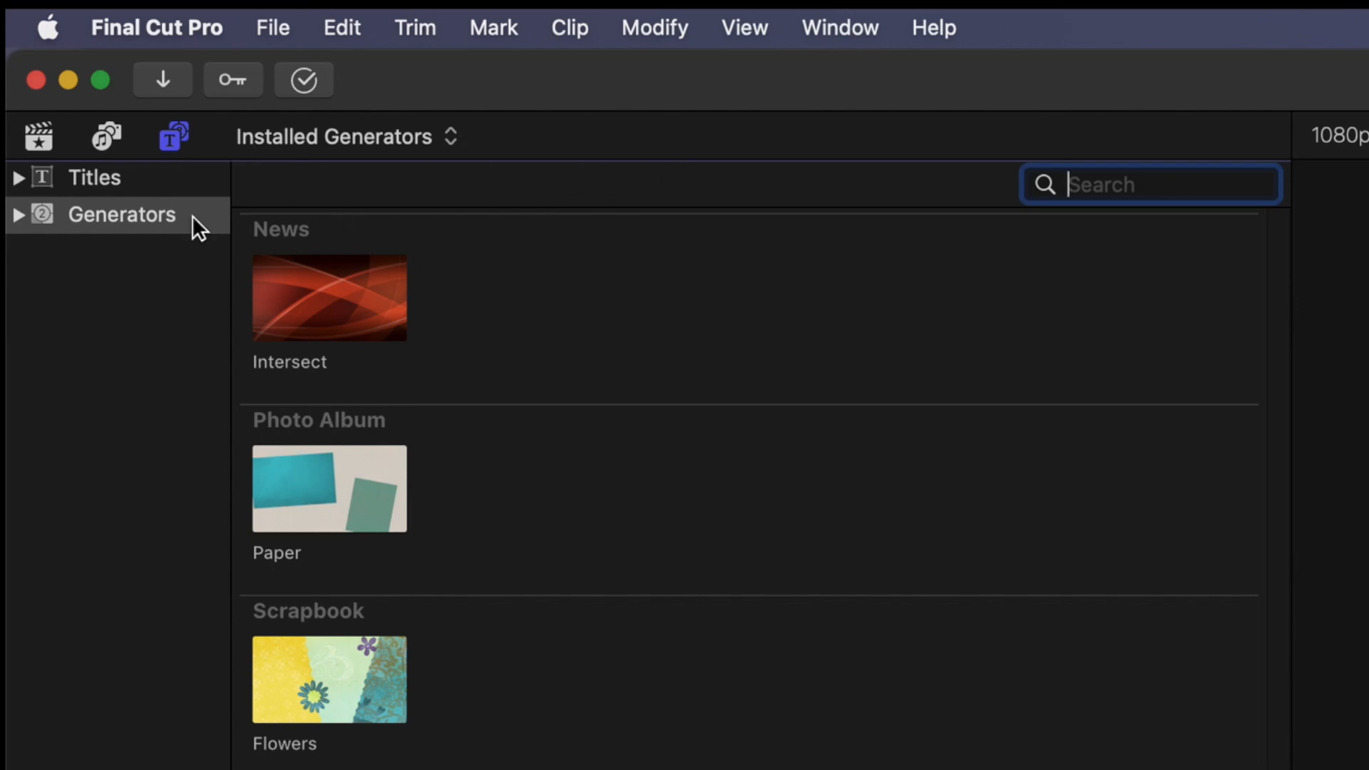
click(18, 214)
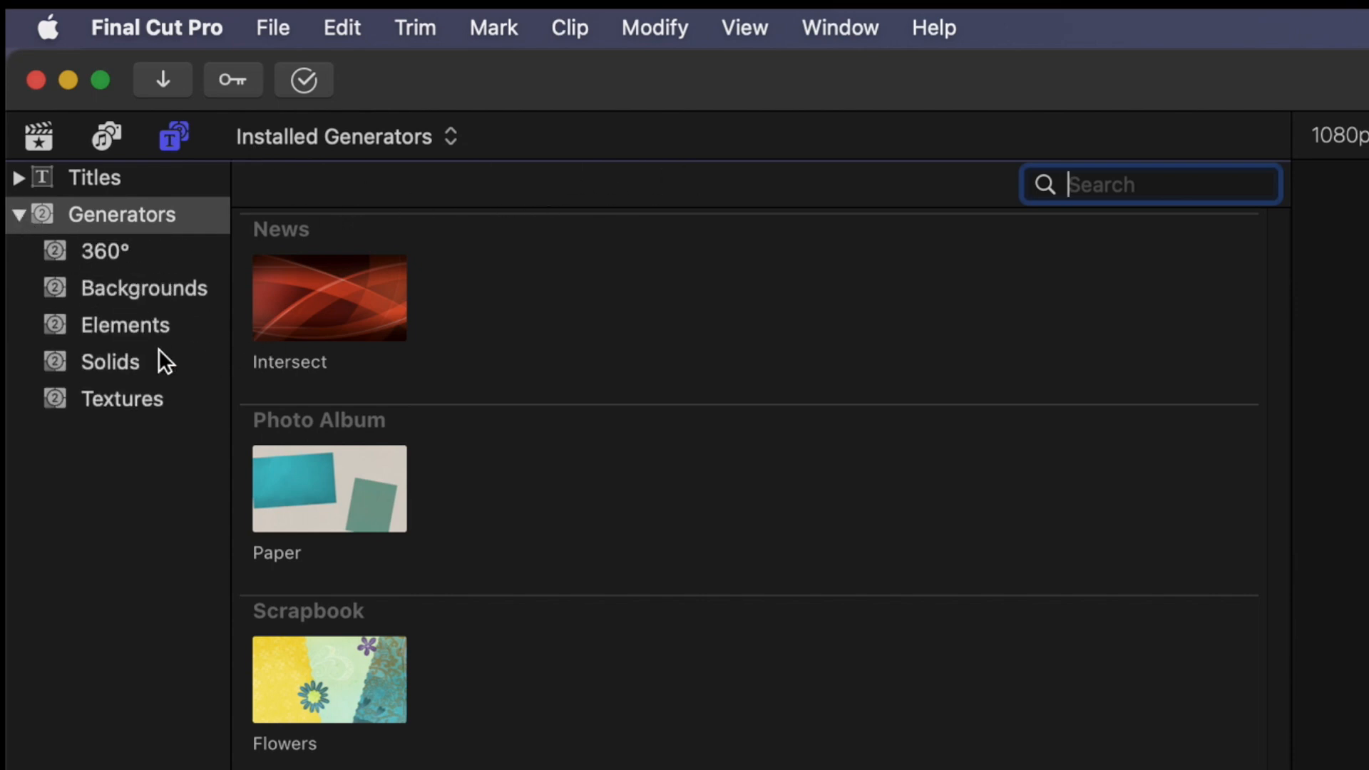
click(129, 403)
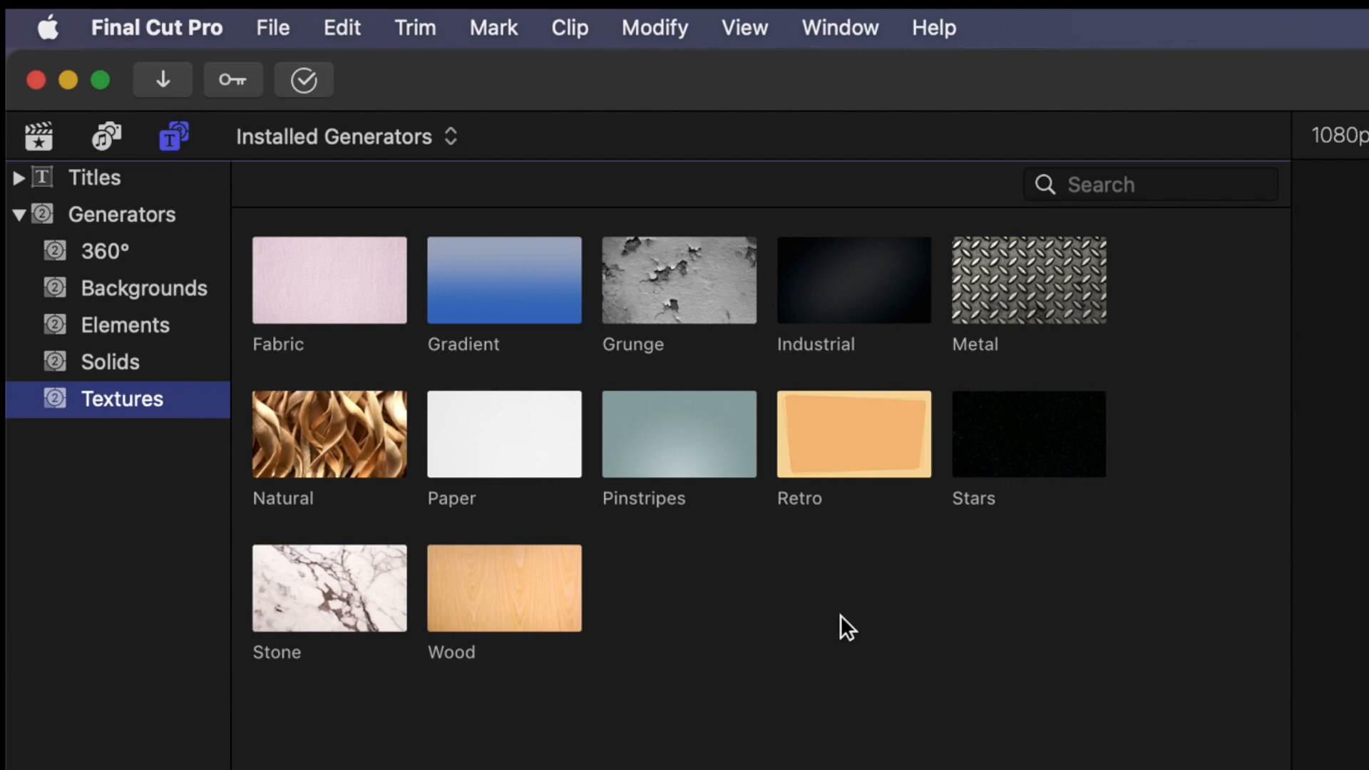
click(1026, 268)
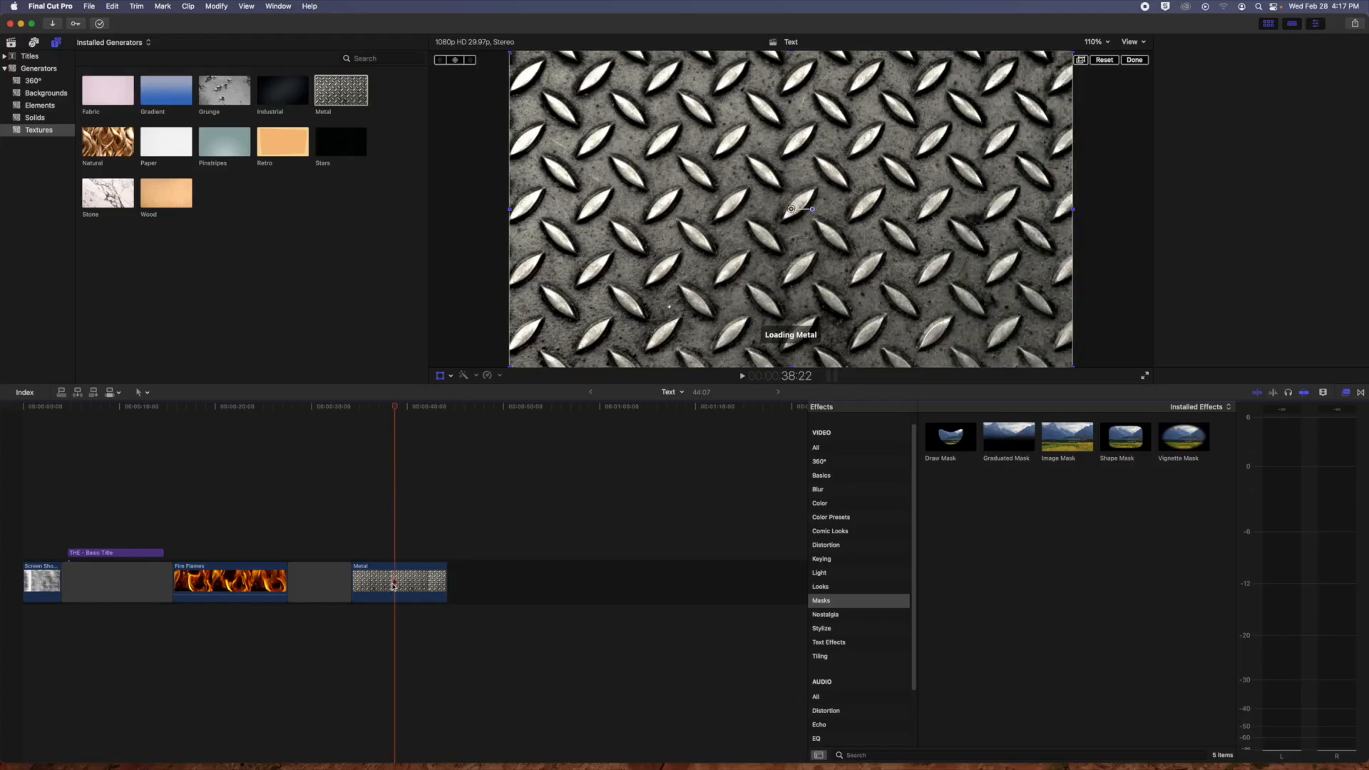
Try the Oxidized type on the Metal generator clip and set its type to Copper.
click(392, 587)
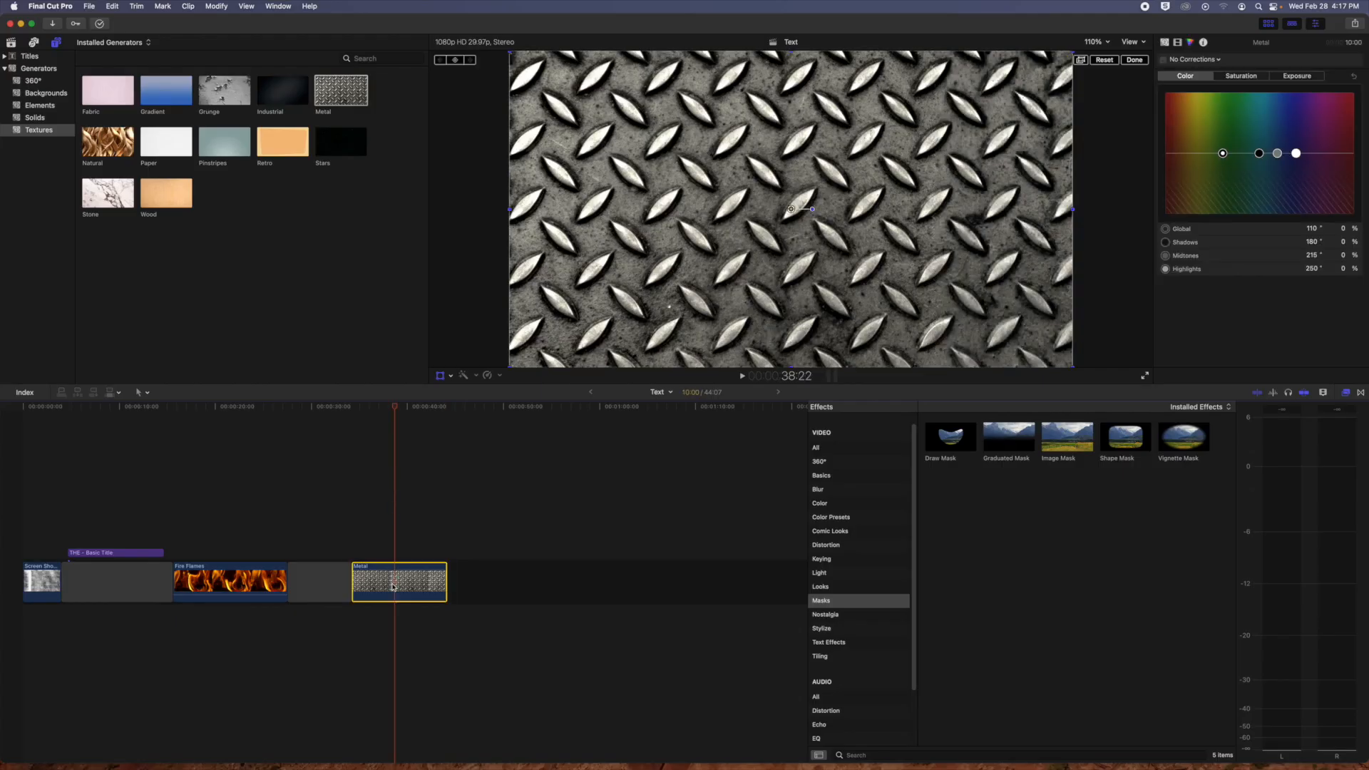
click(1165, 43)
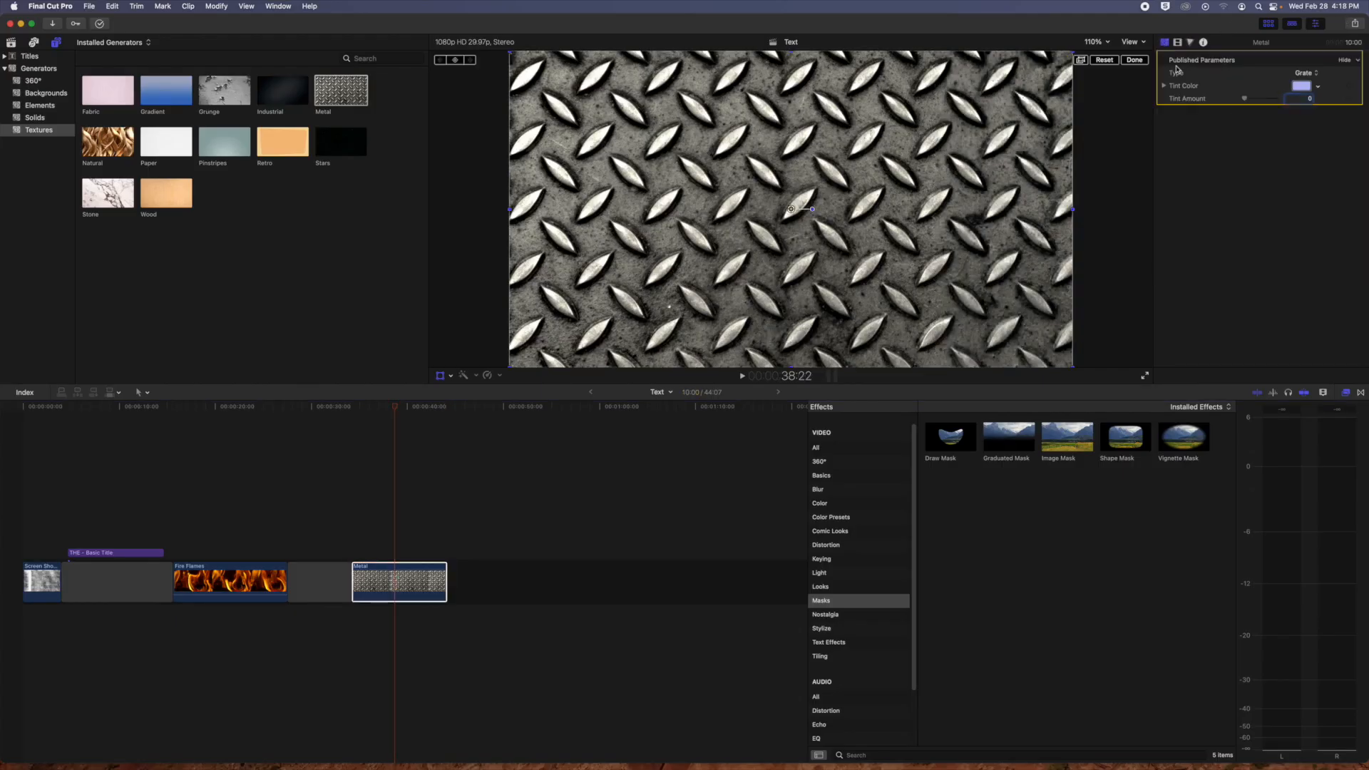
click(1320, 77)
click(1326, 172)
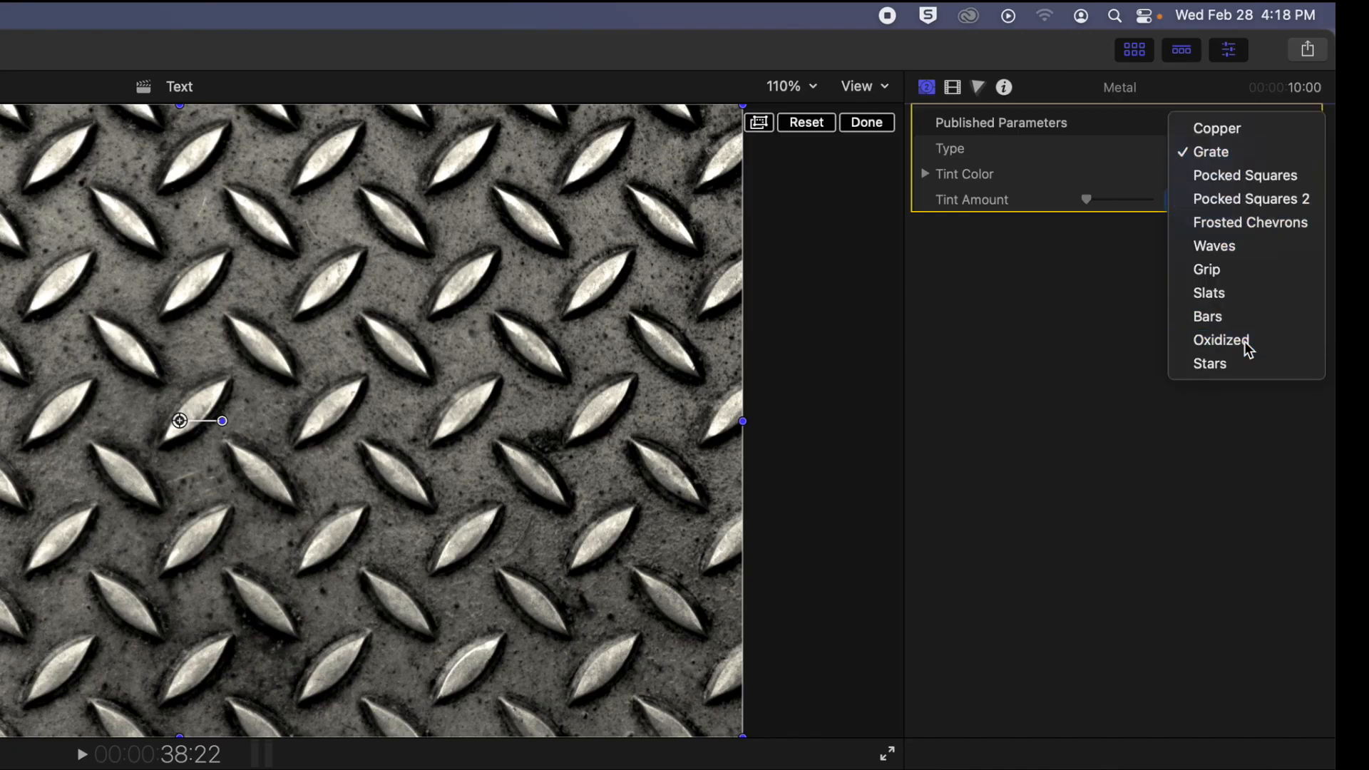
click(1247, 347)
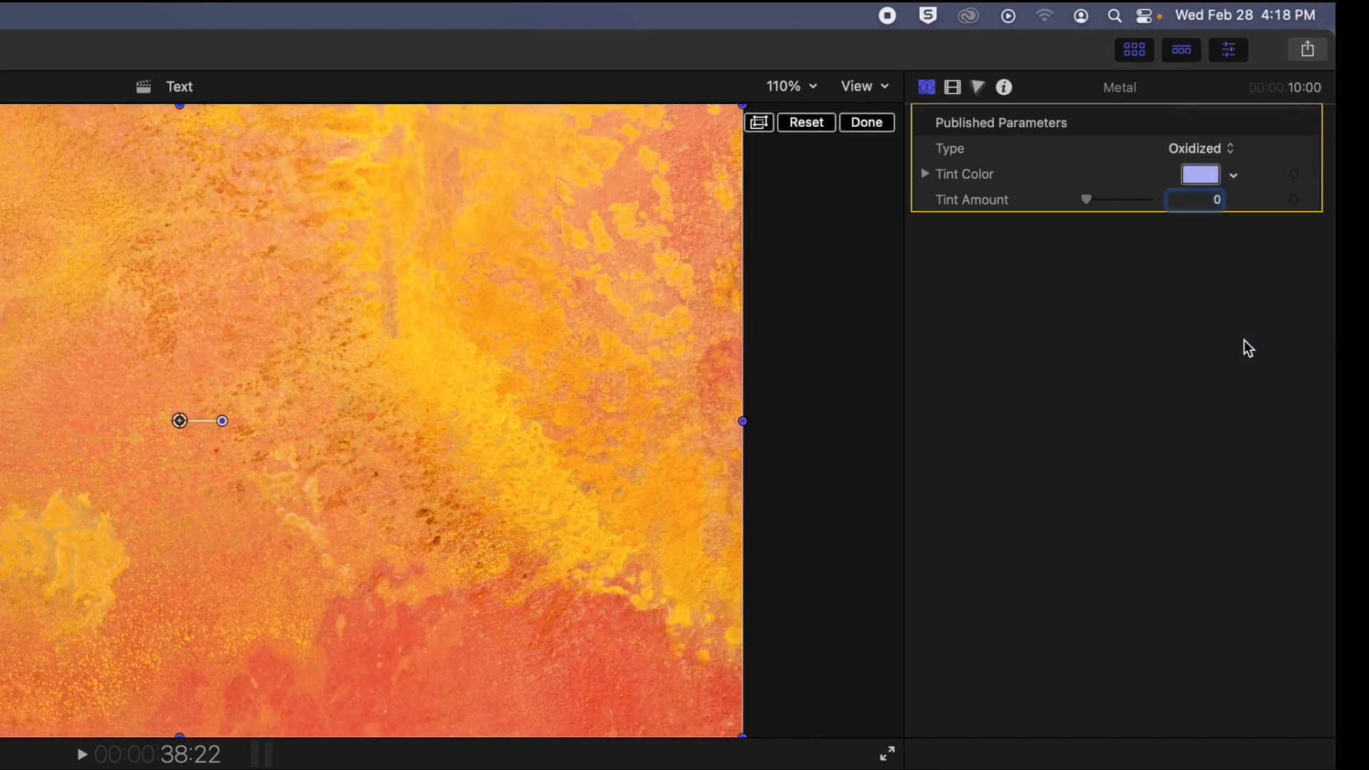
click(1230, 151)
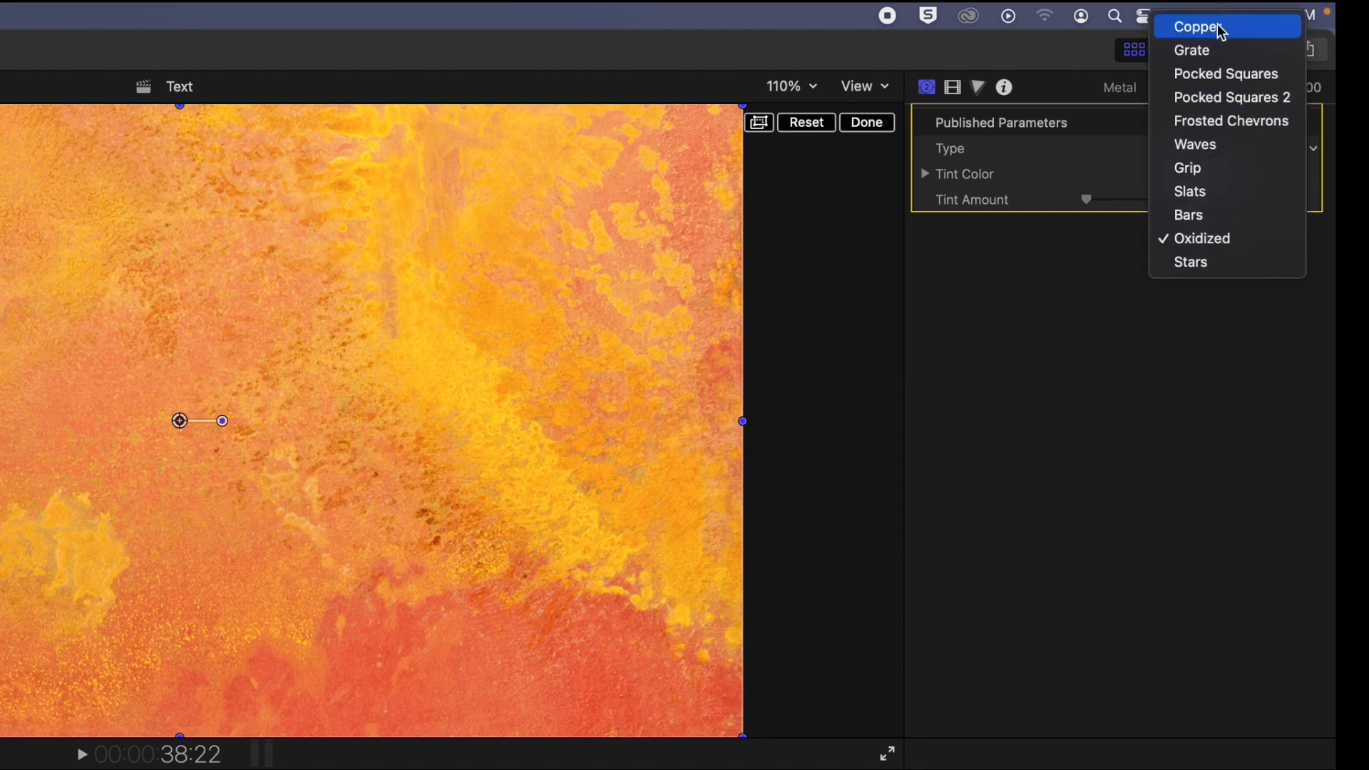
click(1221, 29)
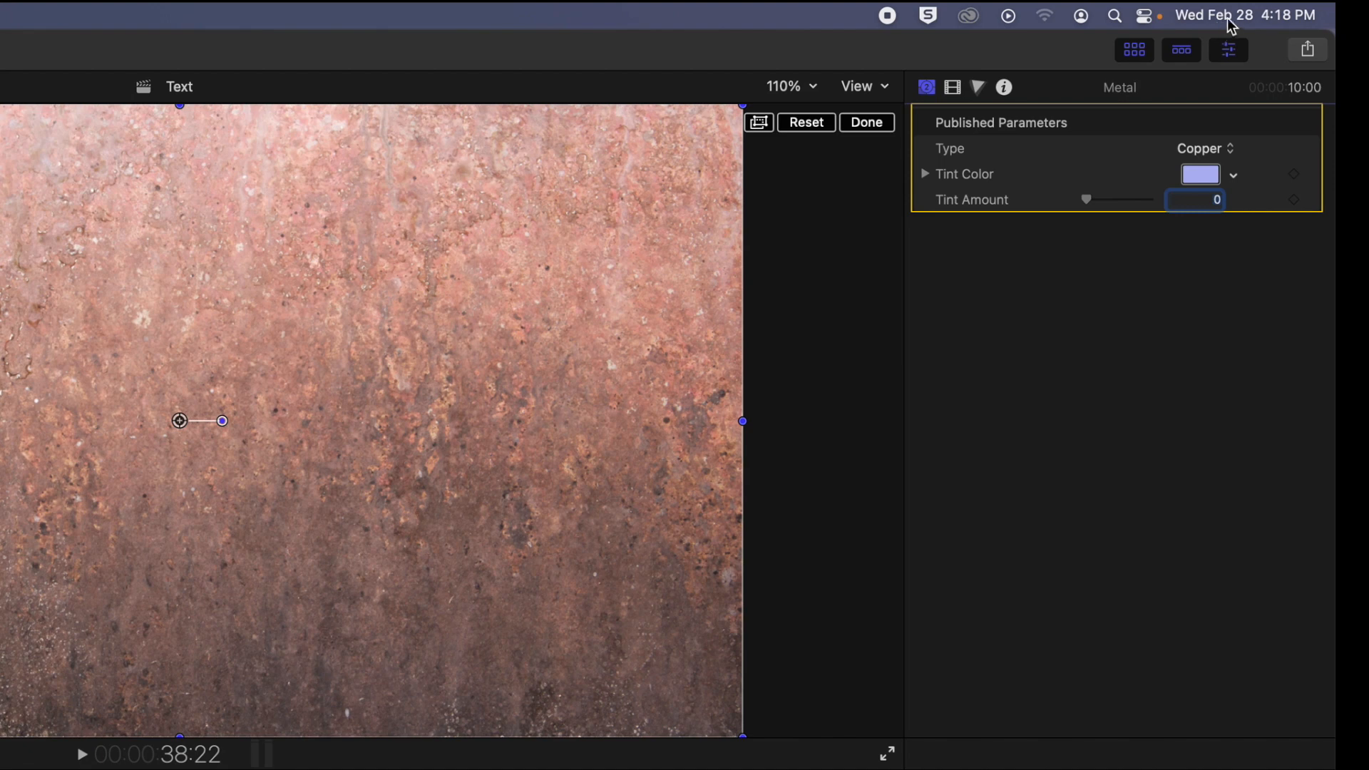
click(1231, 151)
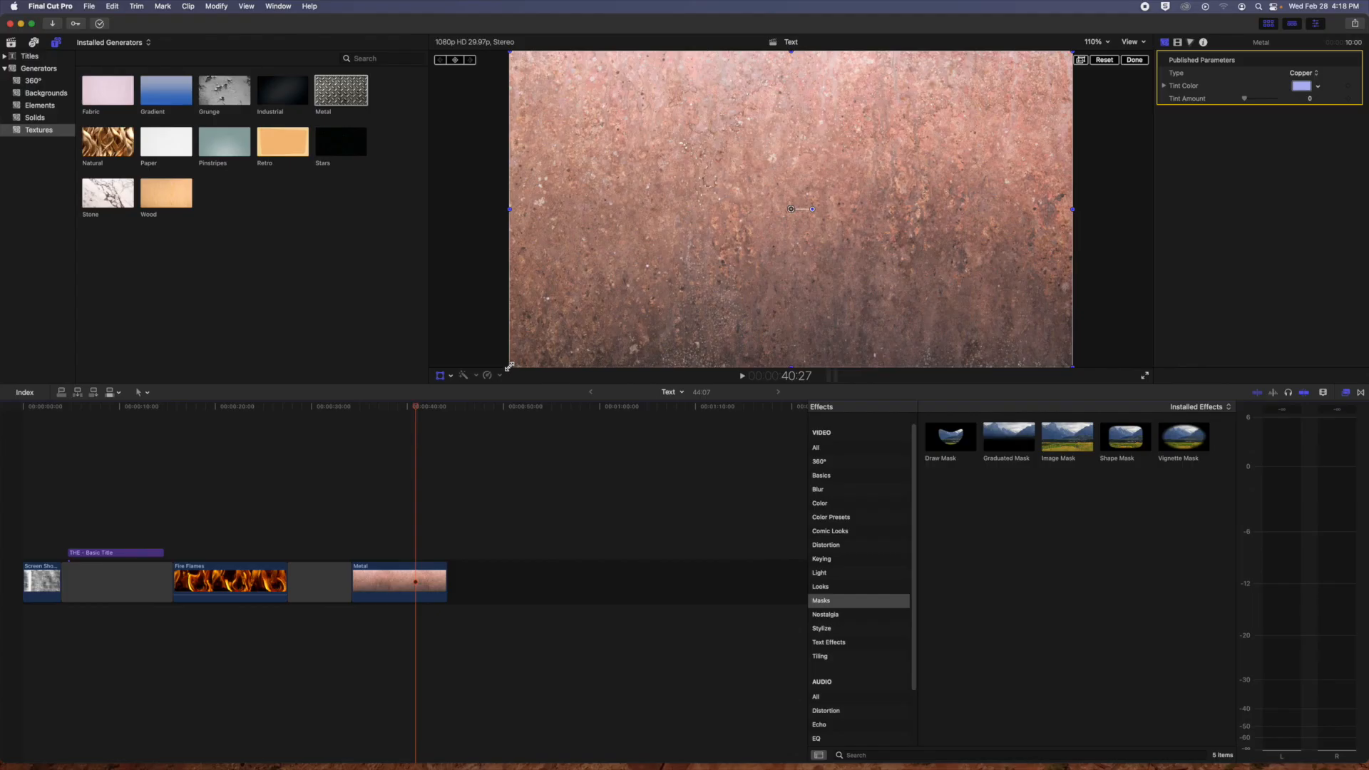
Apply the Image Mask effect to the Metal clip, using the THE SMUDGE title as its mask source.
drag(1073, 441, 399, 583)
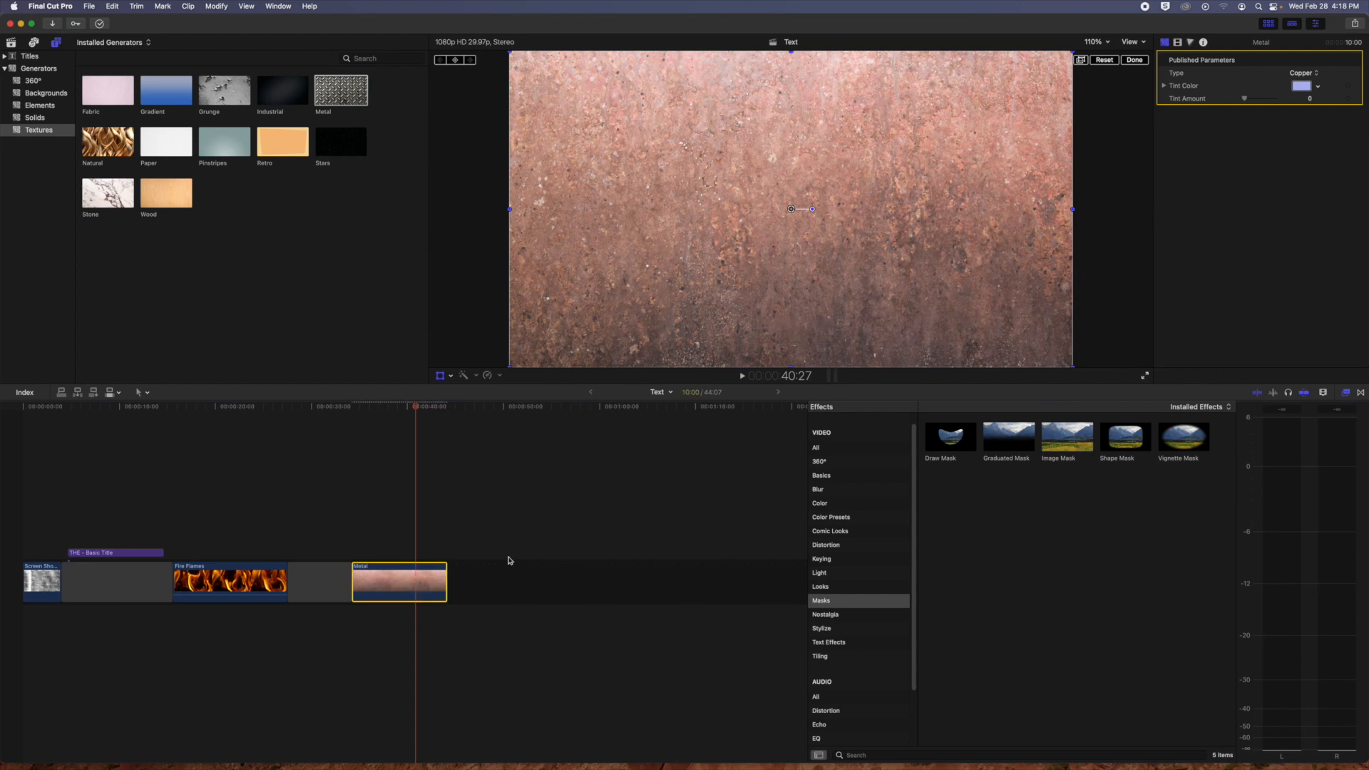
click(1177, 43)
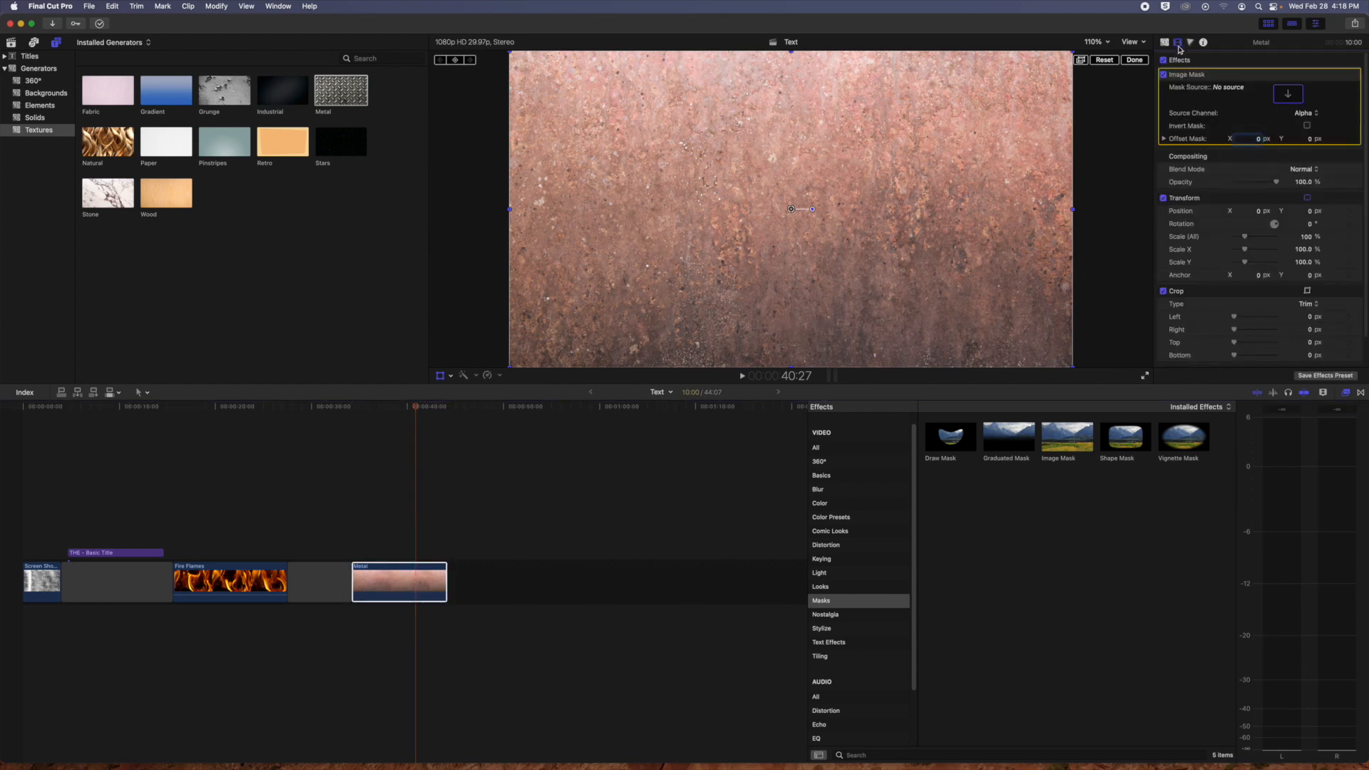
click(1286, 97)
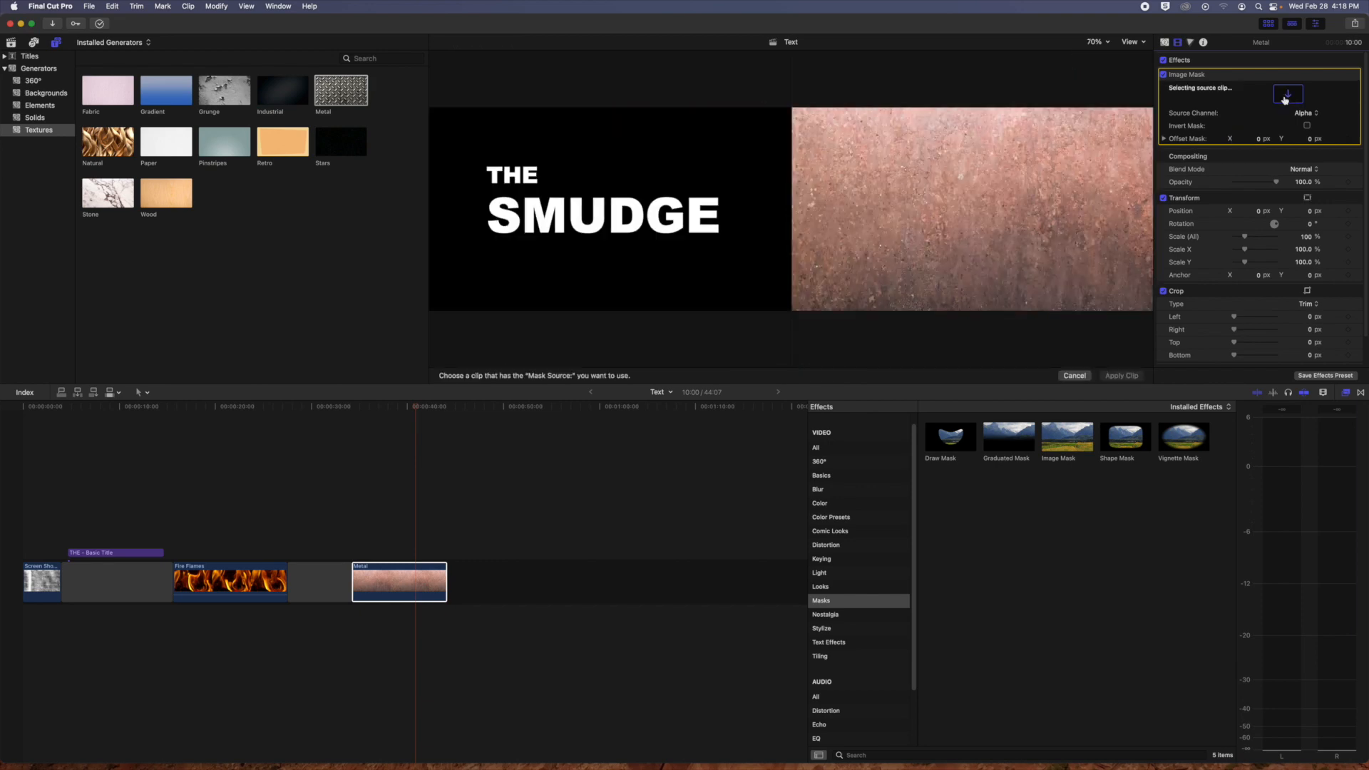
click(114, 555)
click(1130, 376)
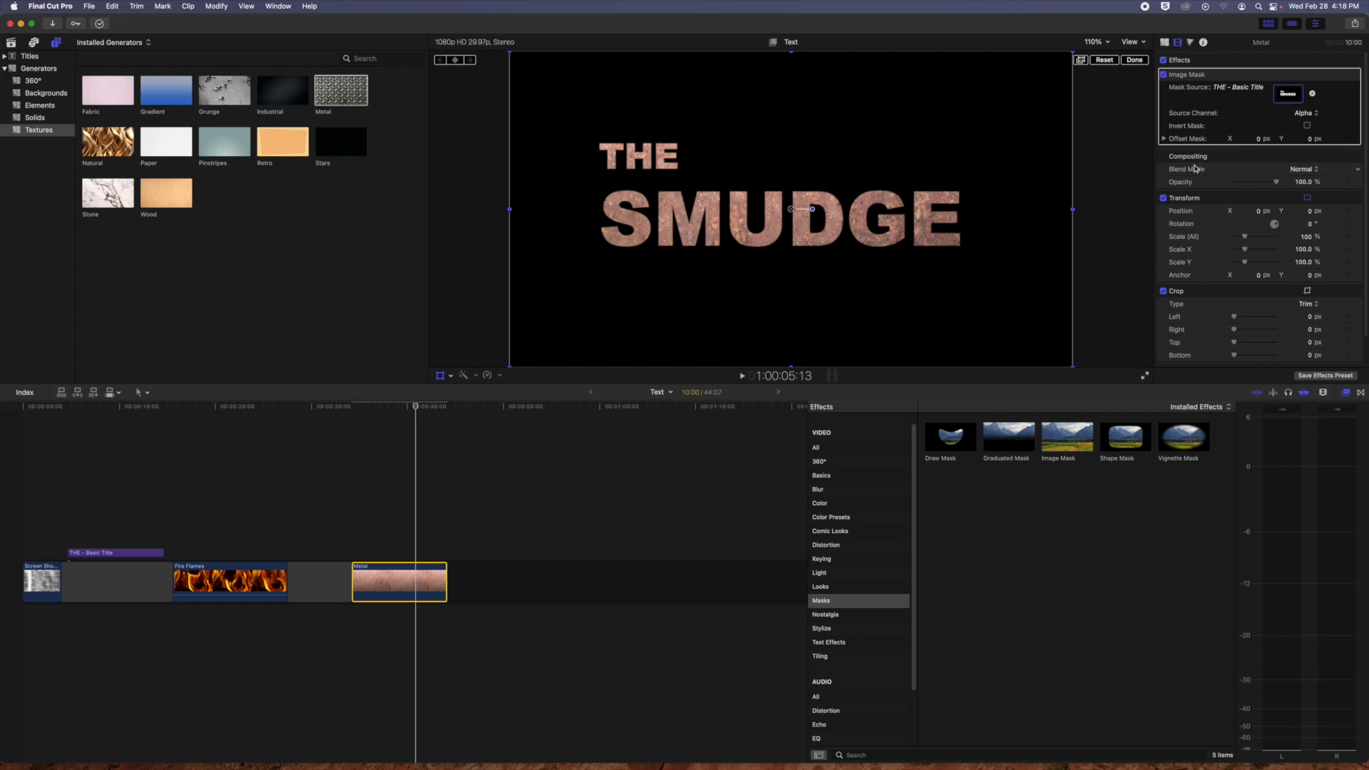
Color-correct the masked Metal clip with global exposure at -48% and global color at 17° and 58%.
click(1190, 43)
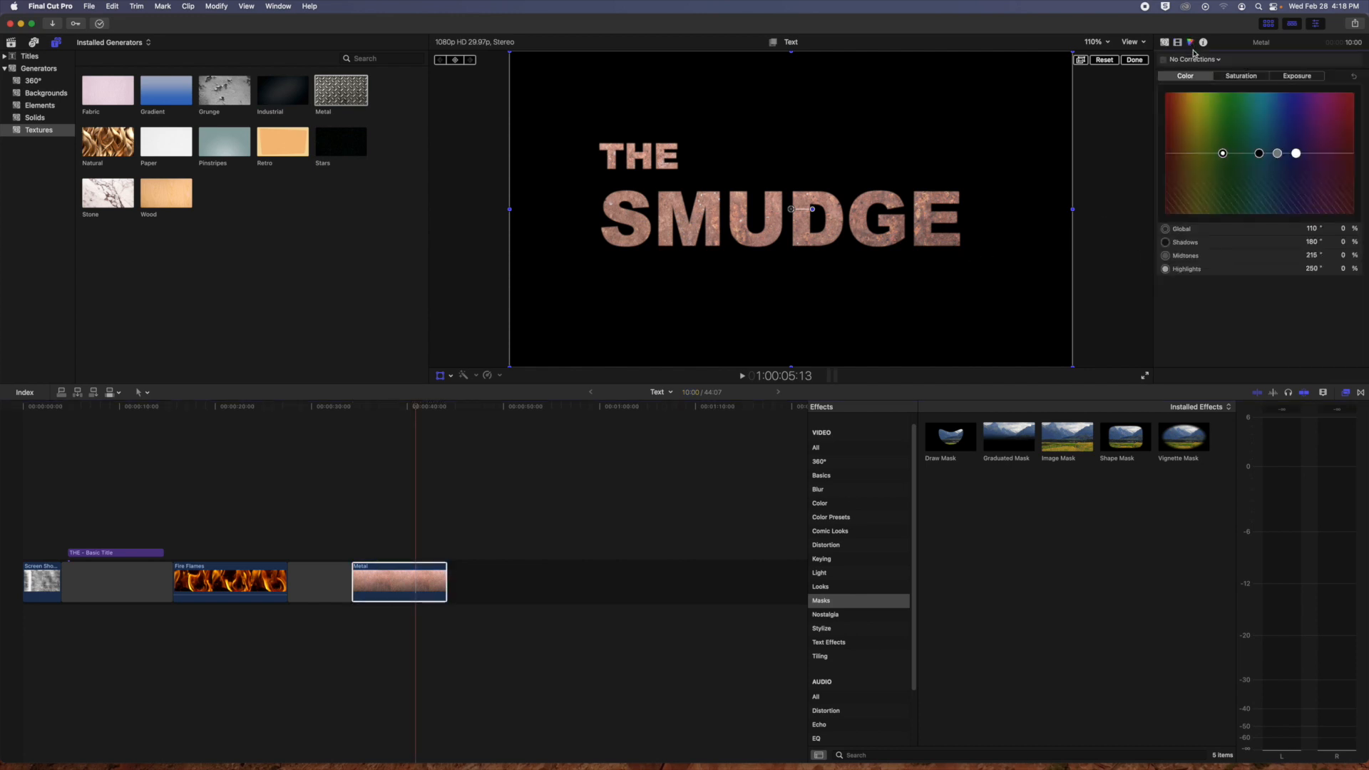
click(1298, 78)
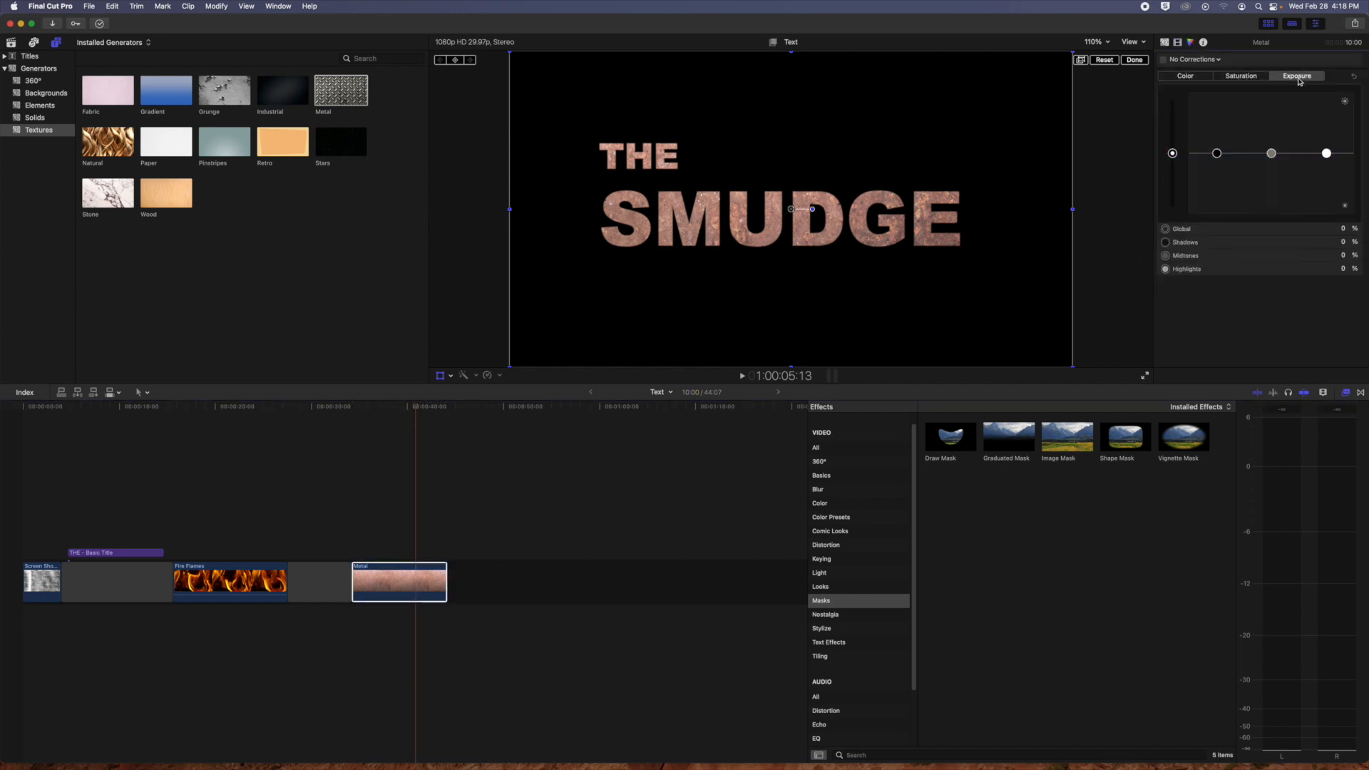
drag(1173, 155, 1174, 187)
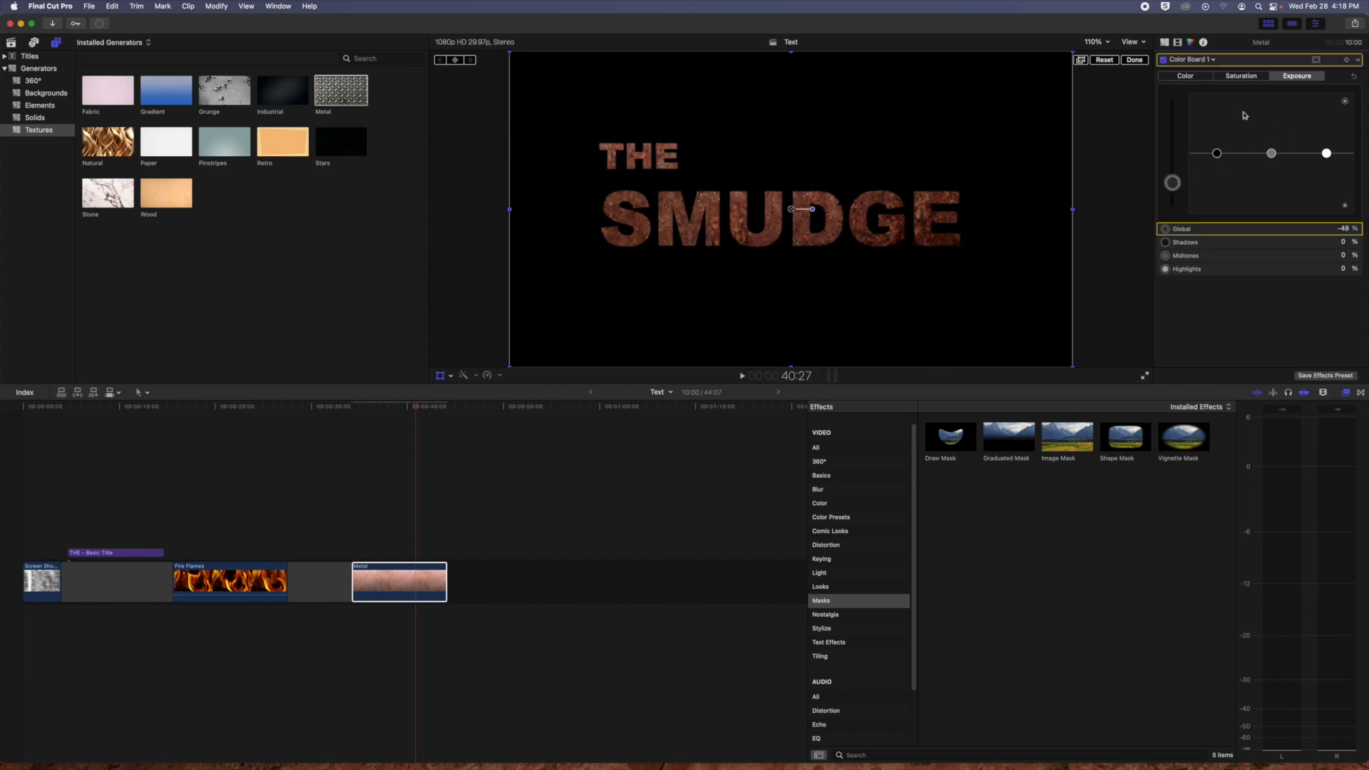
click(1185, 75)
drag(1216, 156, 1174, 120)
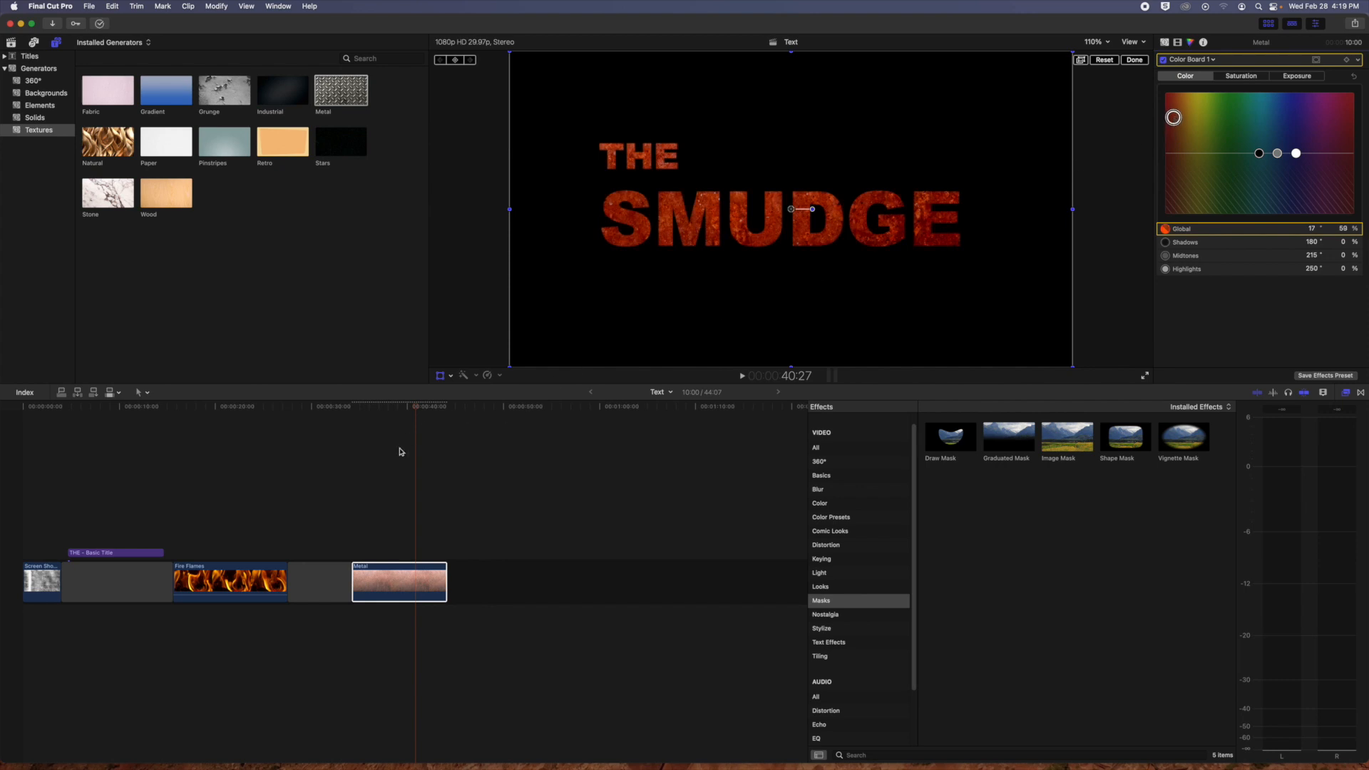
Play back the masked Metal clip to review the textured title.
click(1145, 376)
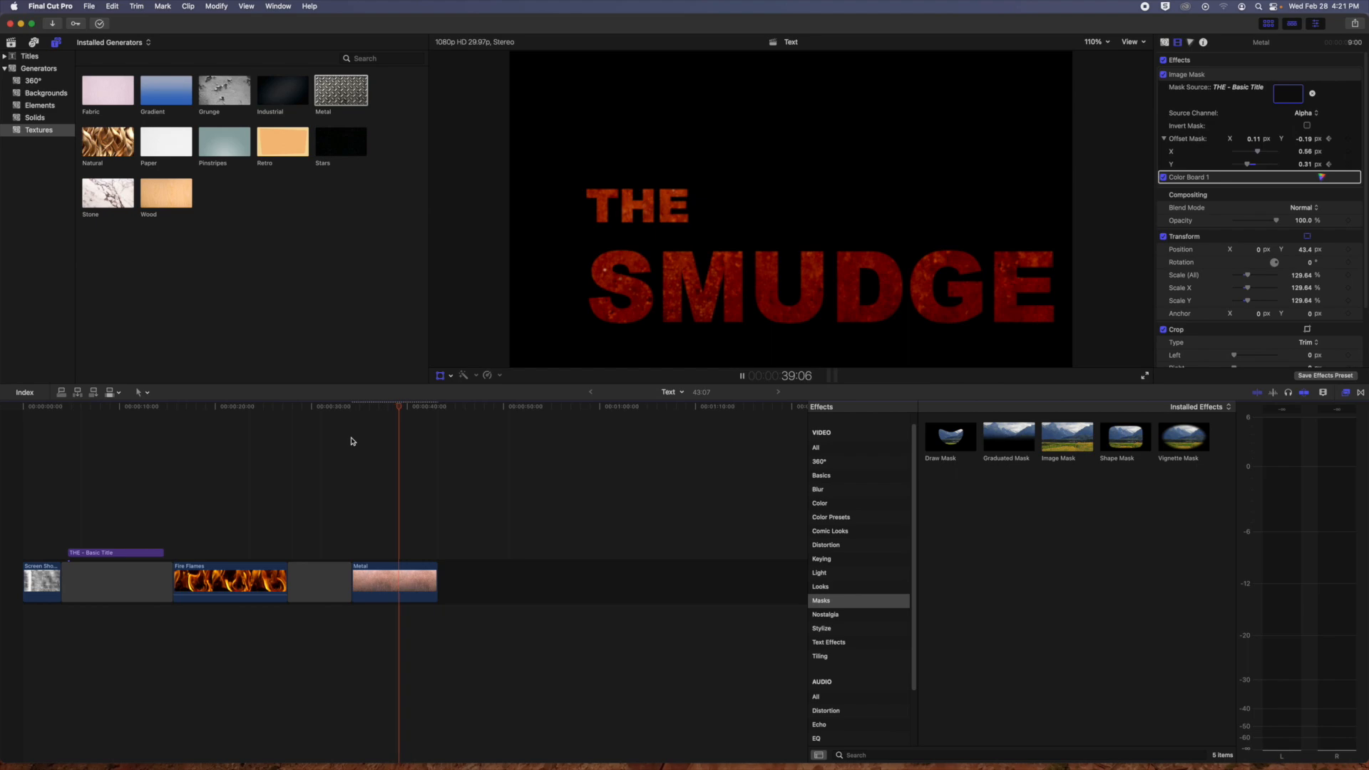
key(space)
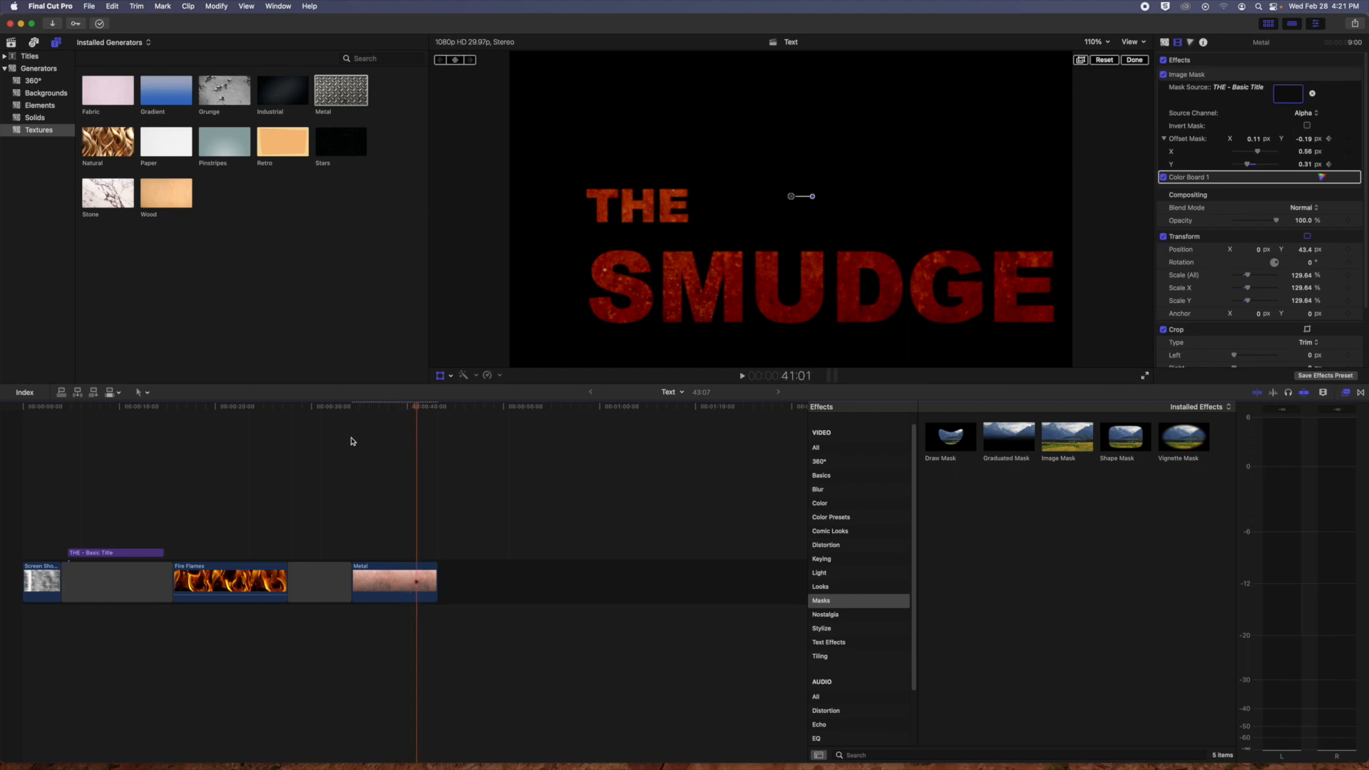